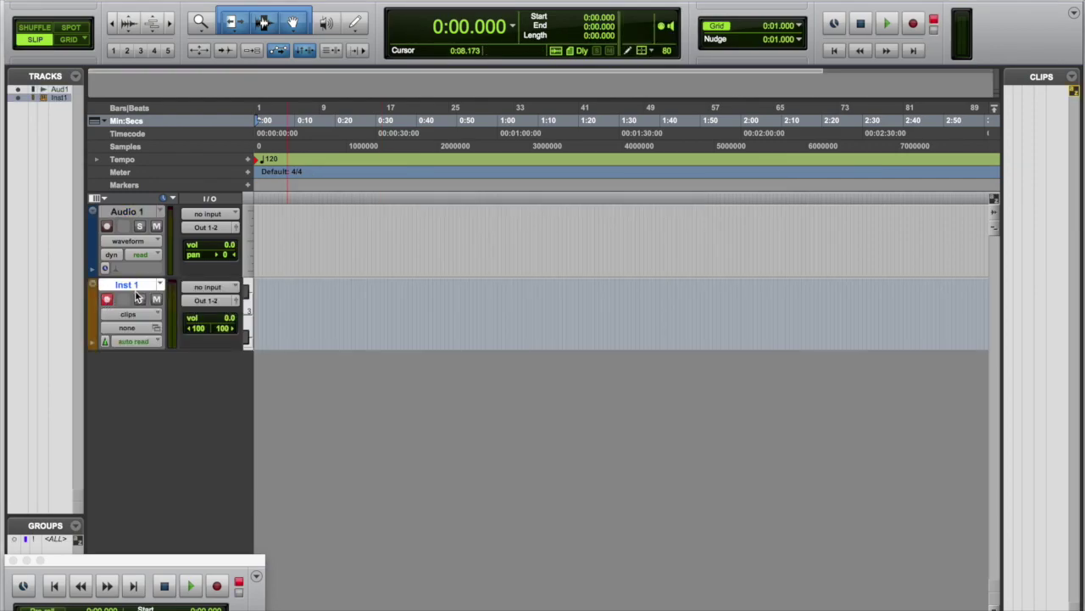
Raise the system volume to full and open System Preferences
key(XF86AudioRaiseVolume)
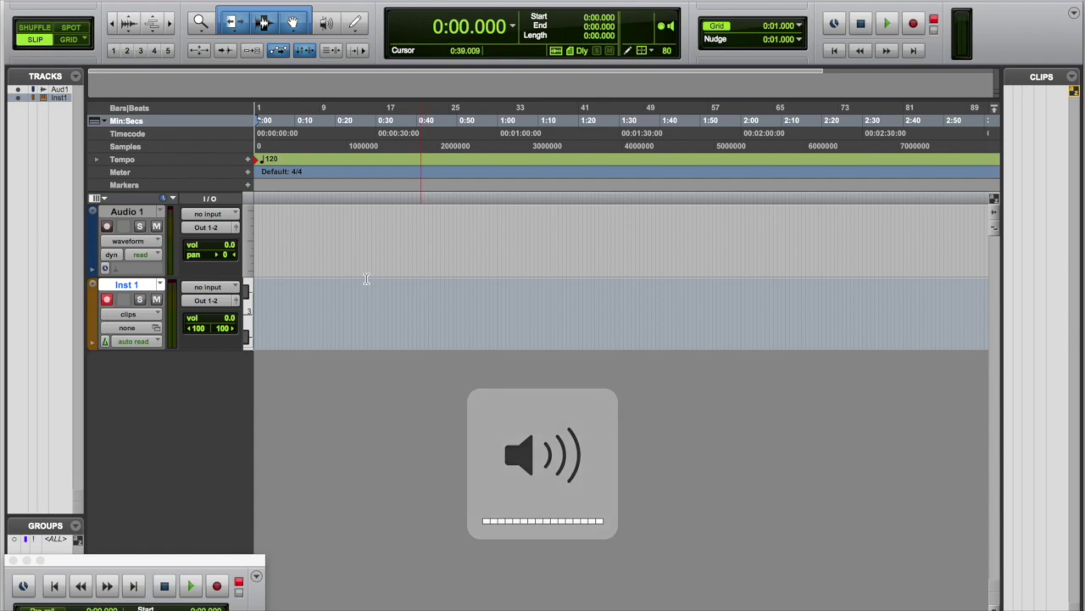
click(15, 8)
click(50, 16)
mouse_move(17, 230)
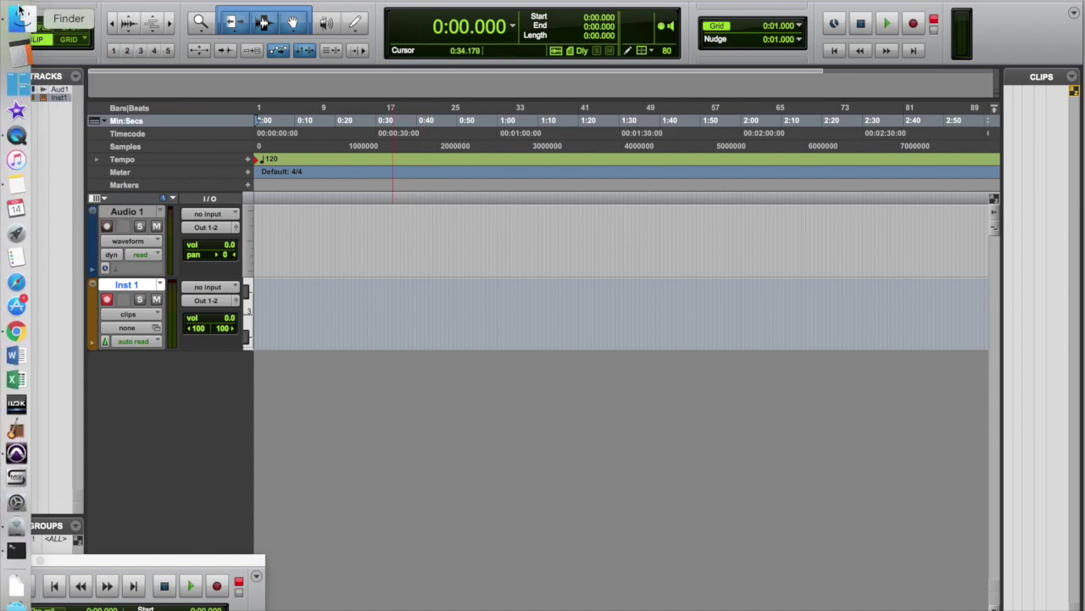
click(18, 7)
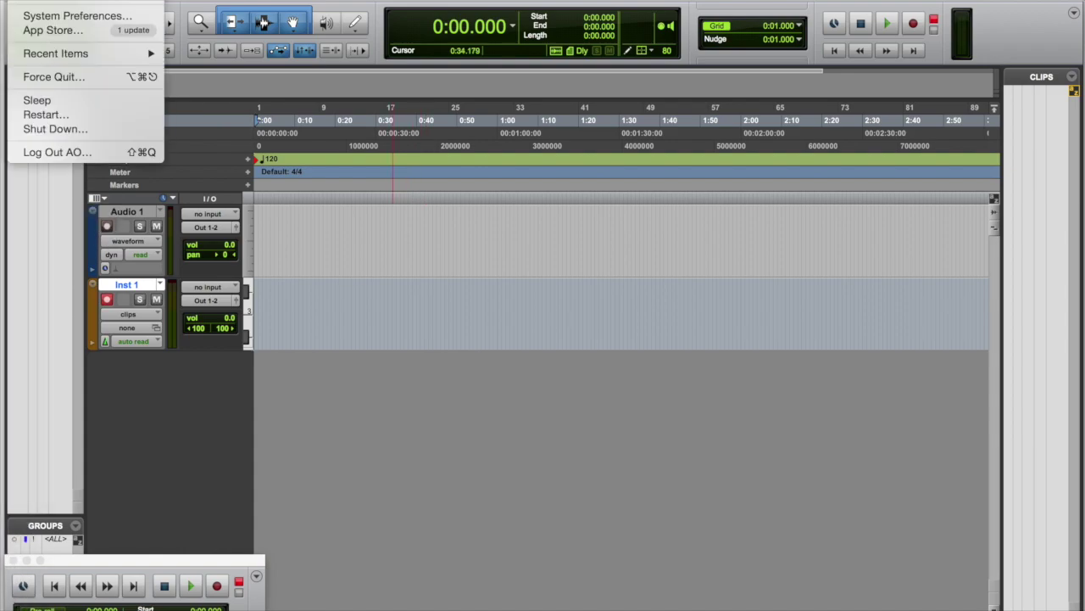
click(49, 15)
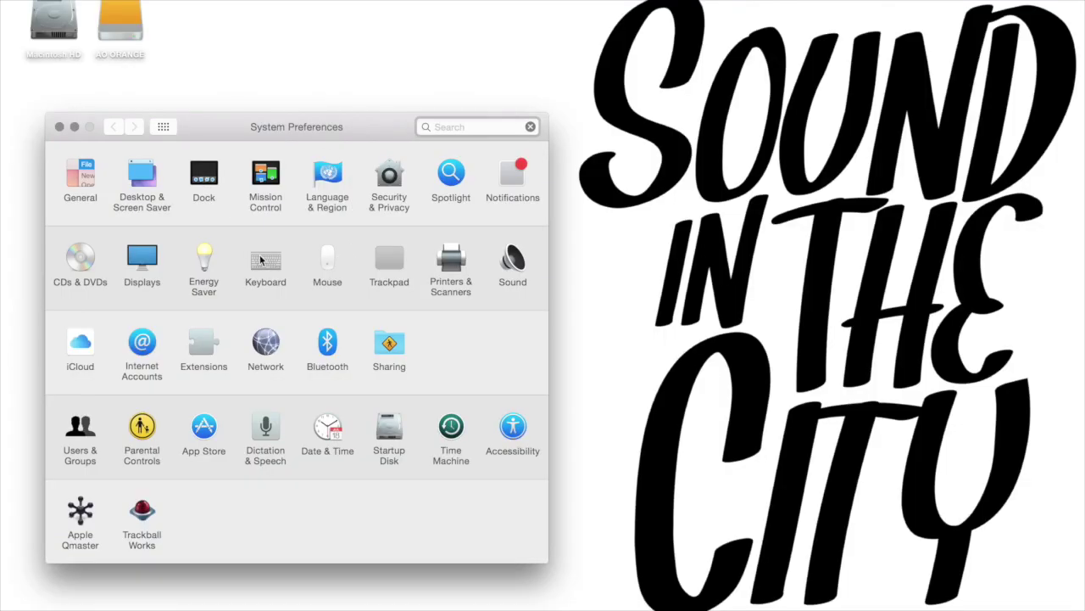
In Keyboard Shortcuts, disable the Dock hiding shortcut and the Mission Control shortcuts, including Show Desktop
click(265, 263)
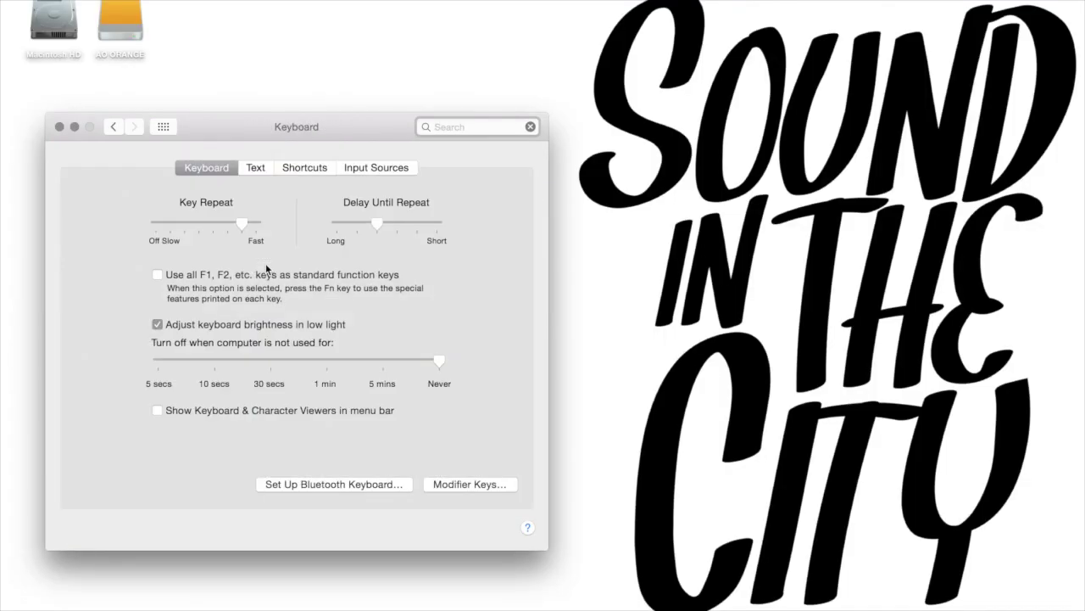
click(313, 169)
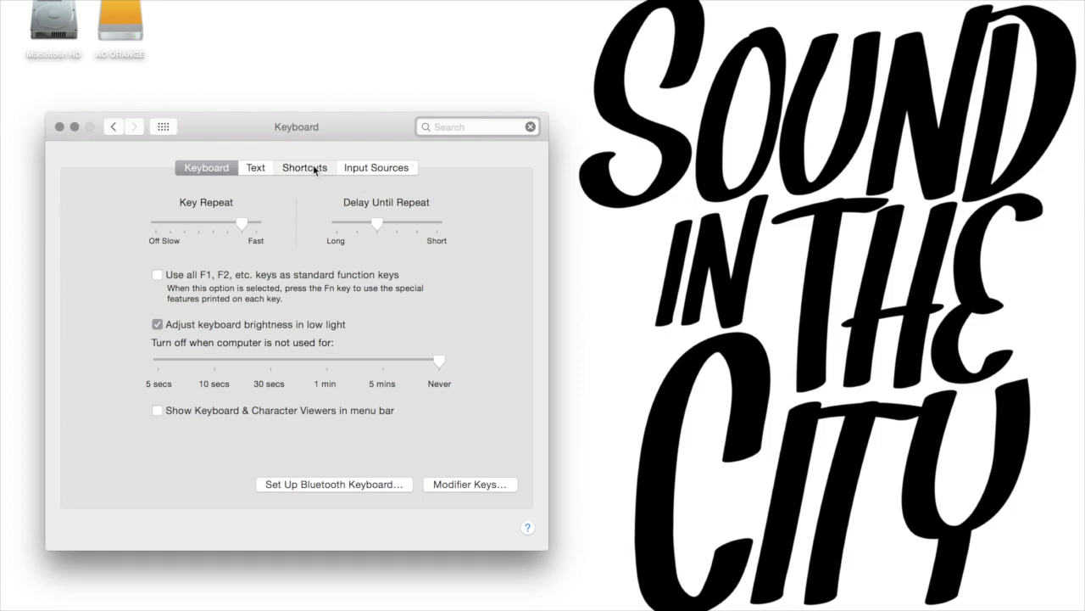
click(142, 220)
click(223, 221)
click(134, 235)
click(223, 221)
click(223, 268)
click(223, 253)
click(223, 284)
Disable four keyboard focus shortcuts and two Screen Shots shortcuts
scroll(223, 322, down, 3)
click(120, 250)
click(223, 237)
click(223, 253)
click(223, 269)
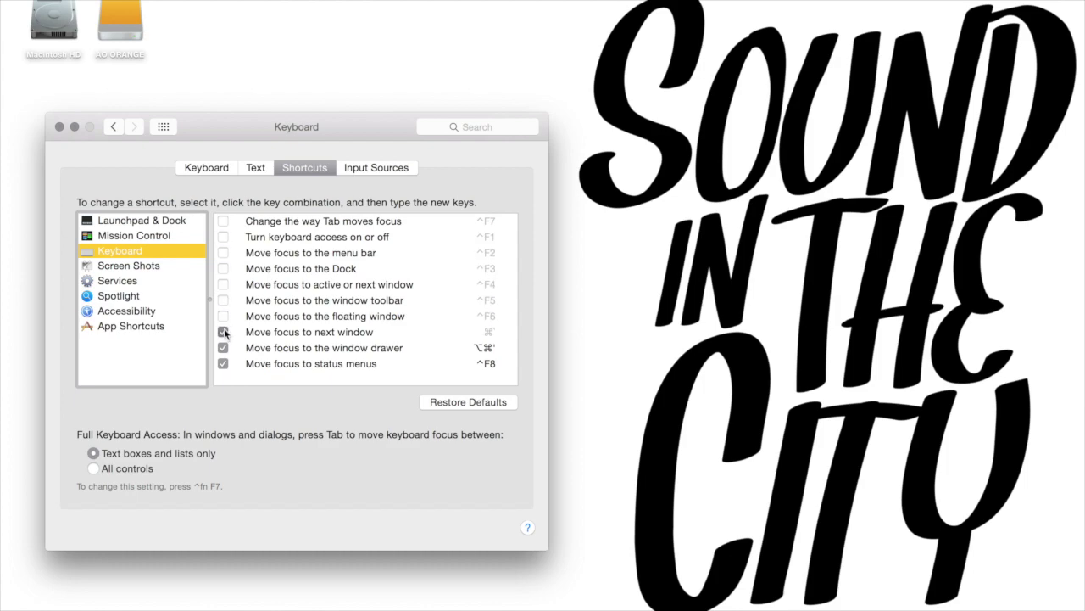
click(223, 301)
click(128, 265)
click(223, 236)
click(223, 268)
Browse the Services shortcuts and the remaining shortcut categories
click(117, 281)
scroll(259, 249, down, 5)
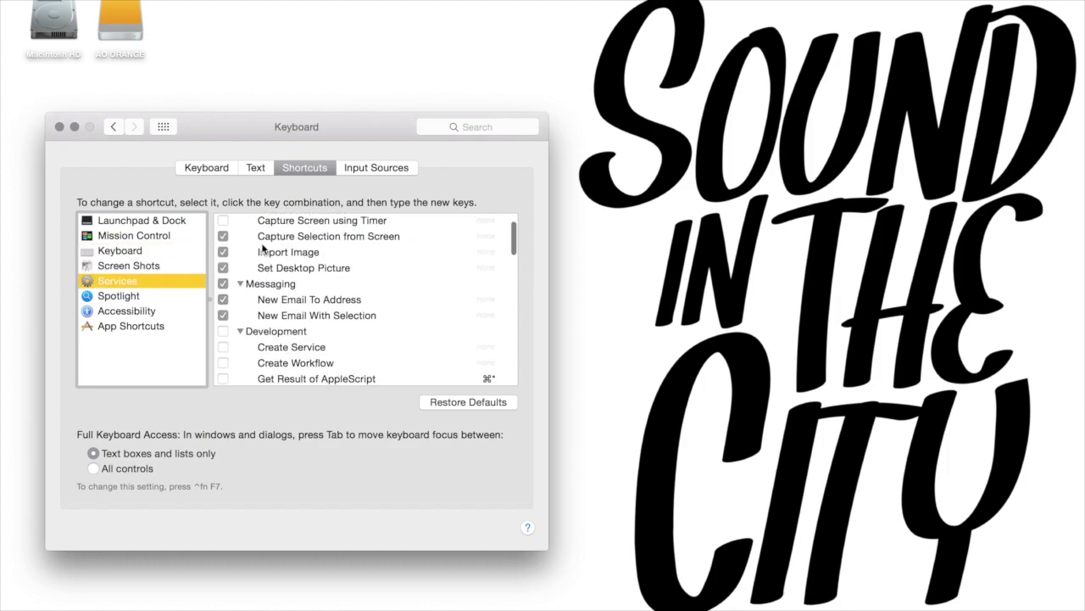
scroll(263, 248, down, 10)
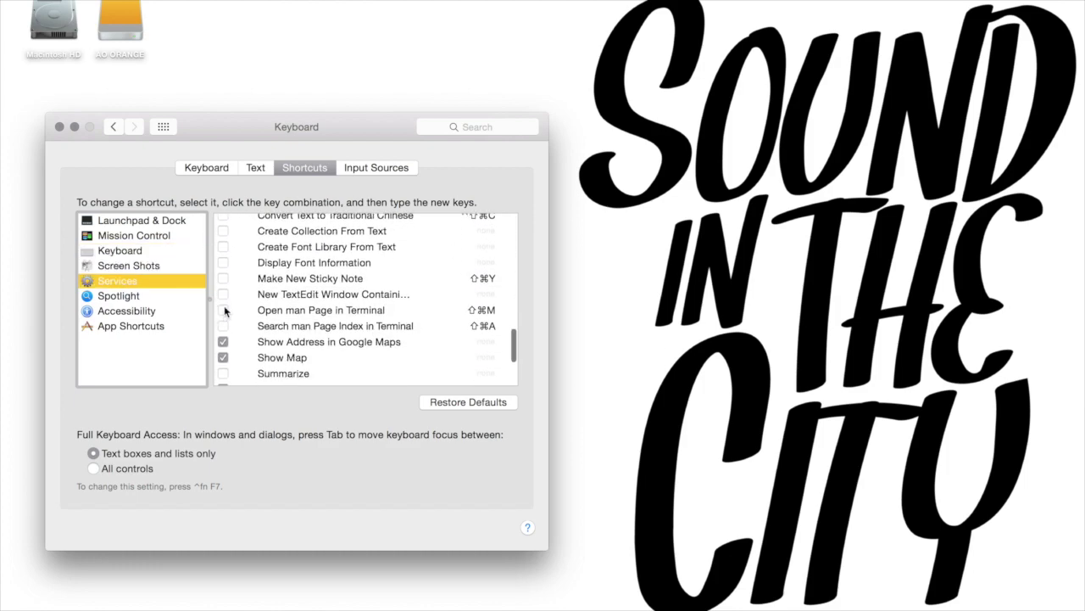
key(Down)
key(Down)
key(Down)
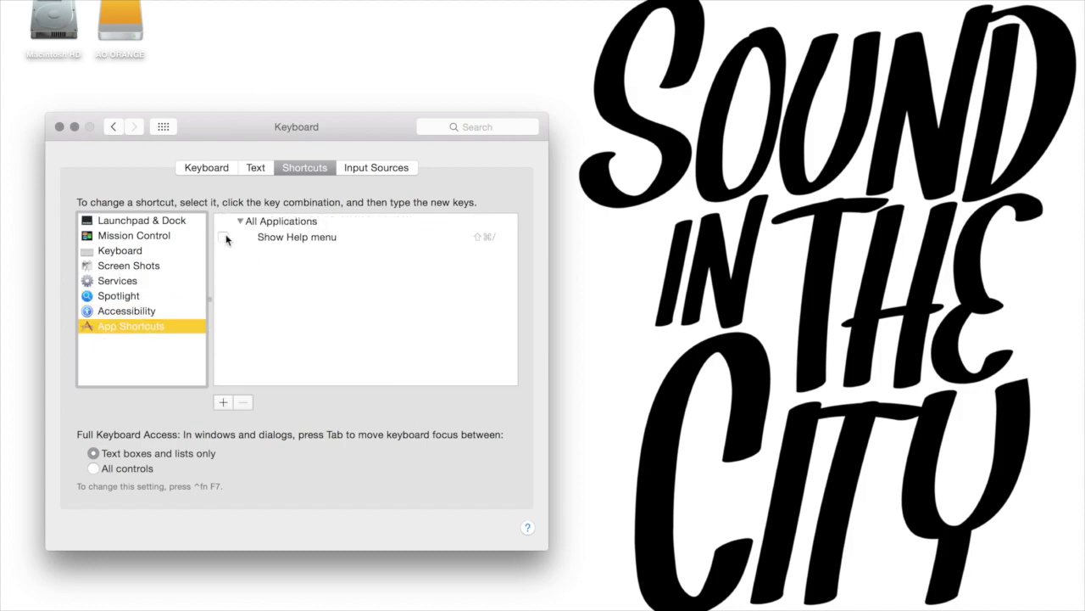
click(258, 169)
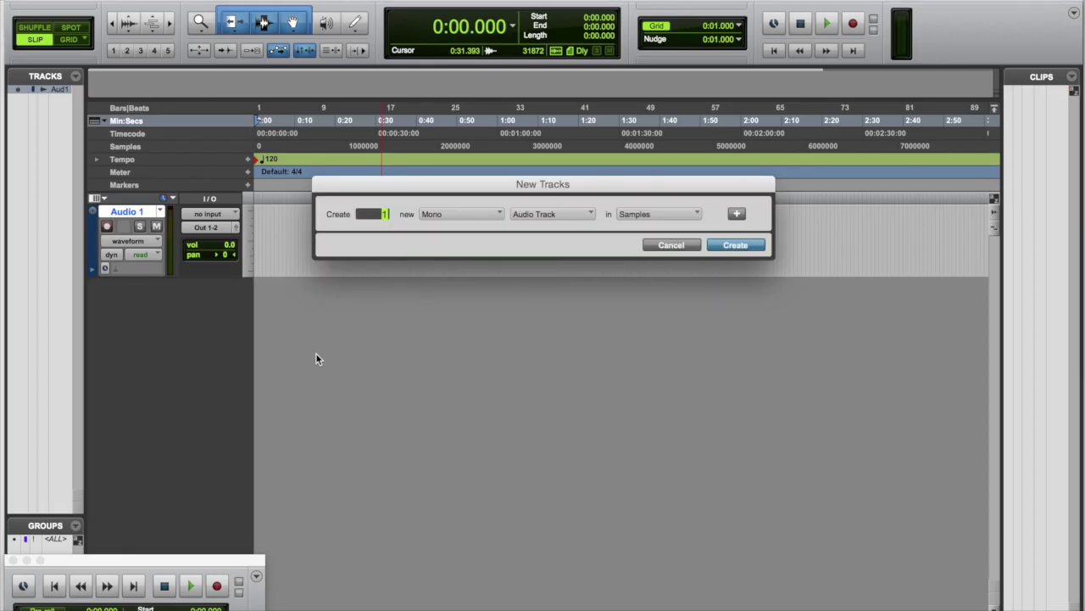
Create stereo instrument track Inst 1, record-arm Audio 1 and Inst 1, and raise the volume
key(super+Right)
key(super+Down)
key(super+Down)
key(super+Down)
key(super+Down)
key(super+Down)
key(Return)
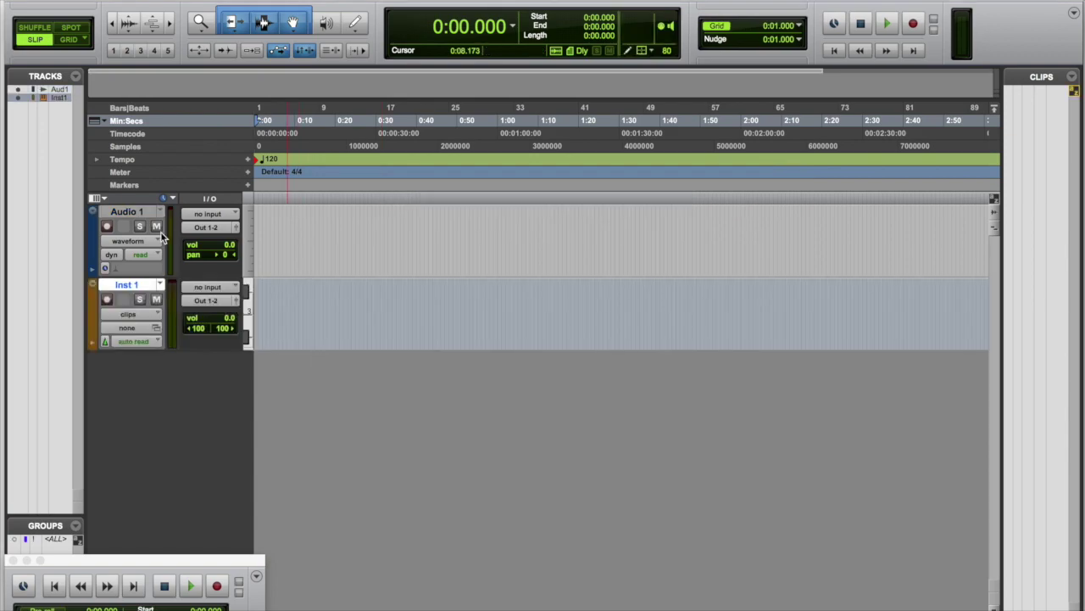
click(107, 227)
click(107, 300)
key(XF86AudioRaiseVolume)
In Keyboard preferences, tick 'Use all F1, F2, etc. keys as standard function keys'
click(47, 7)
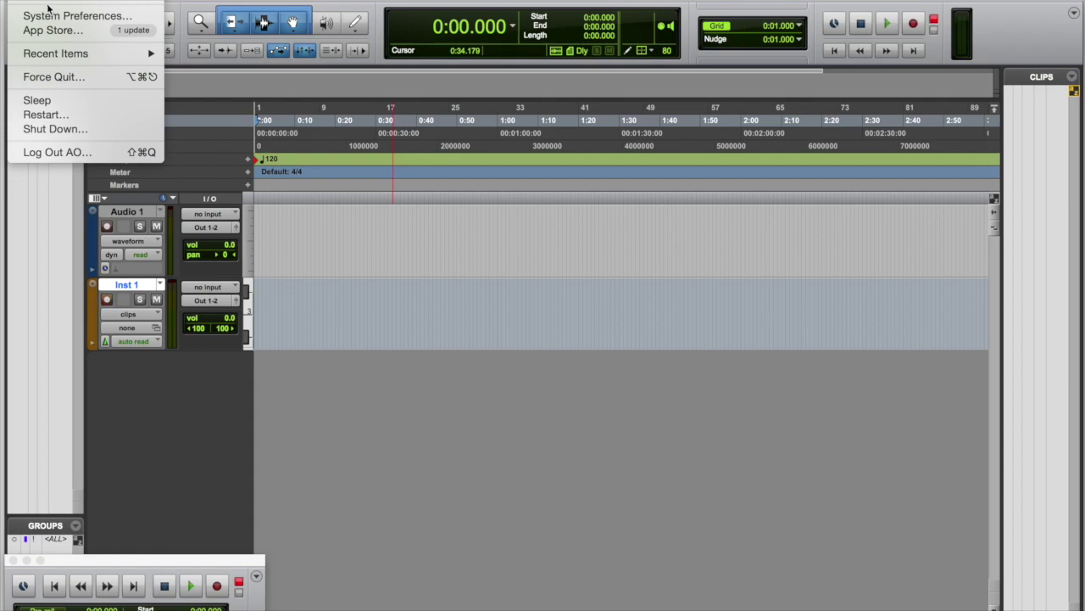
click(63, 16)
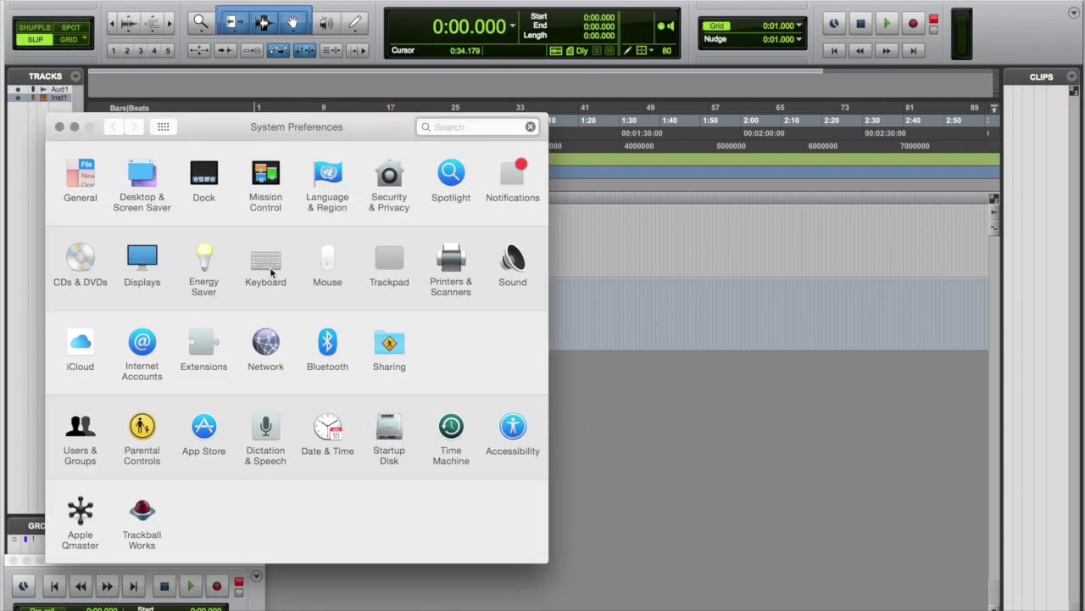
click(272, 272)
click(271, 274)
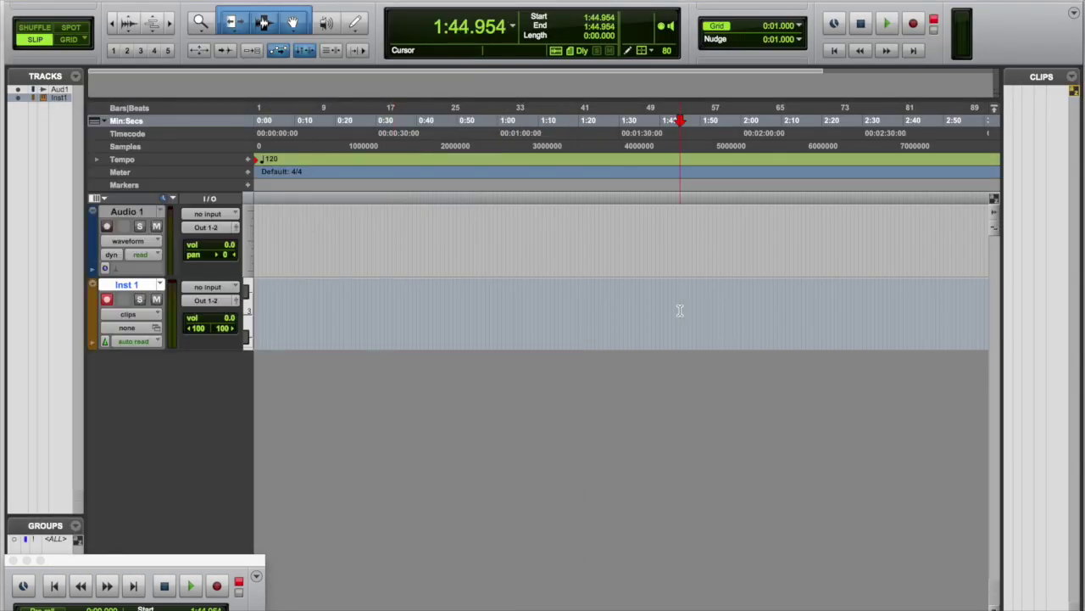
Record on Inst 1 from 1:44.954 with F12, stop and discard, then start recording again
key(F12)
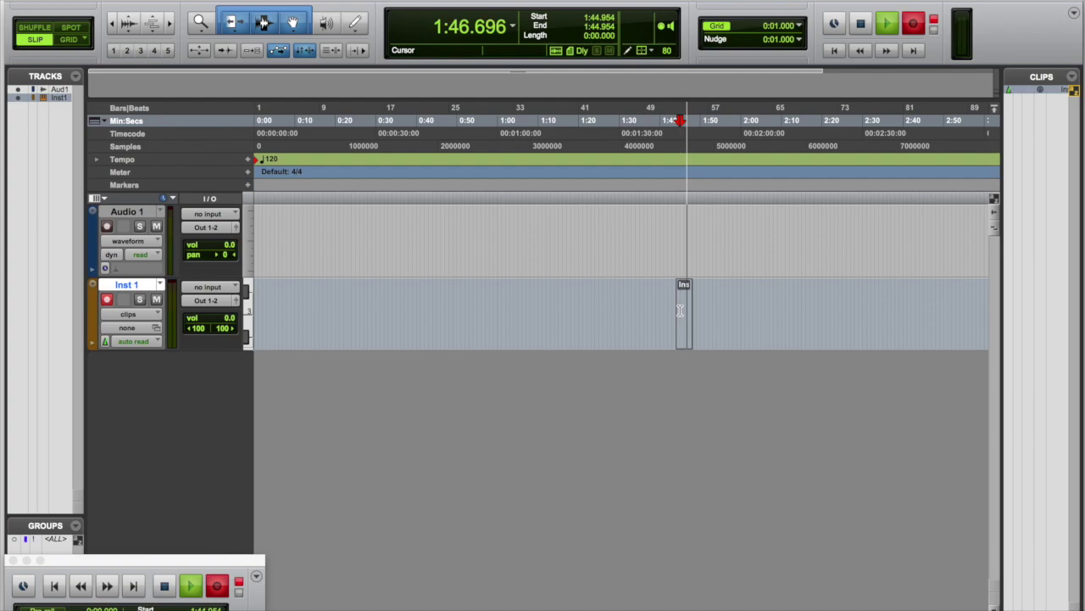
key(space)
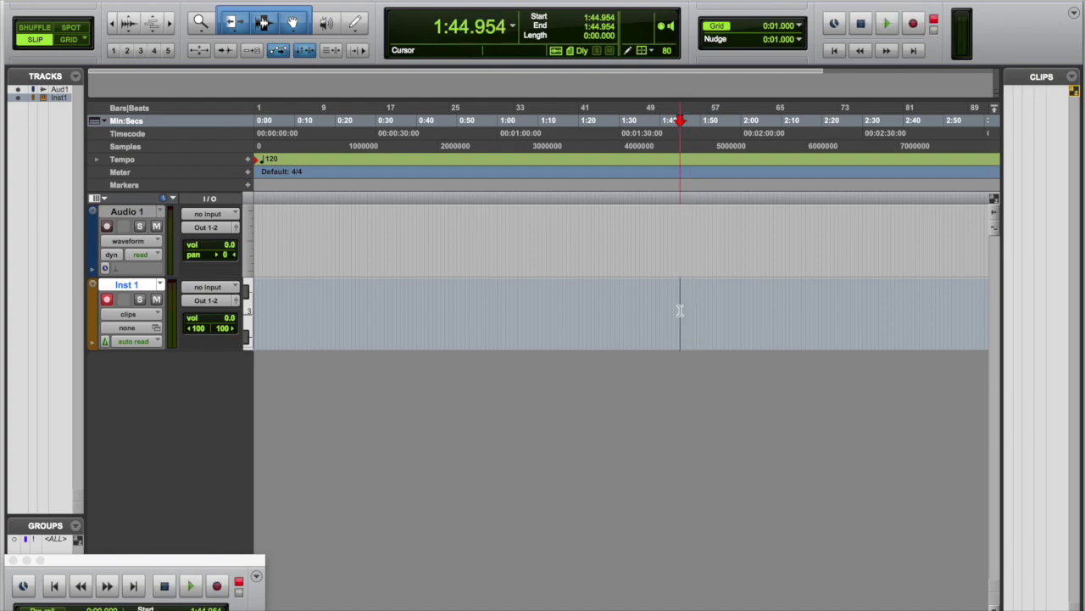
key(F12)
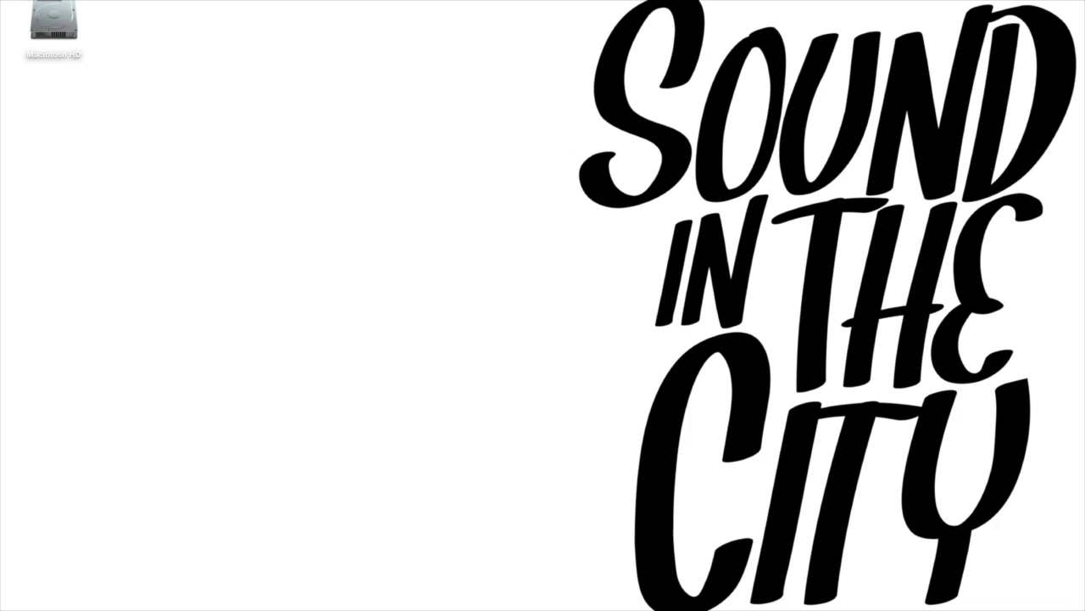
In Energy Saver on power adapter, set display off to Never and disable hard-disk sleep
click(44, 5)
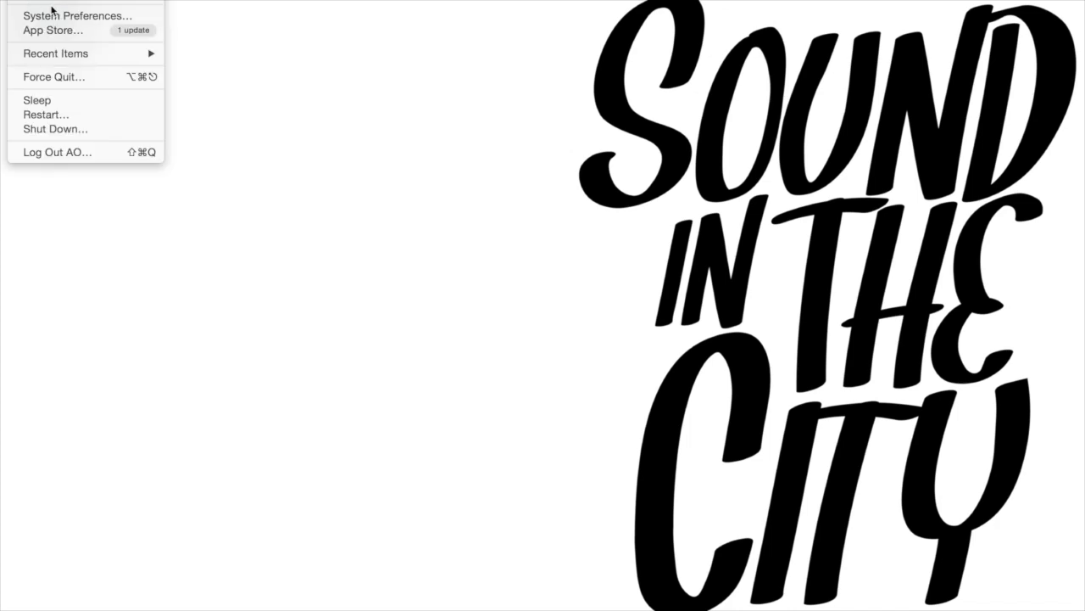
click(60, 15)
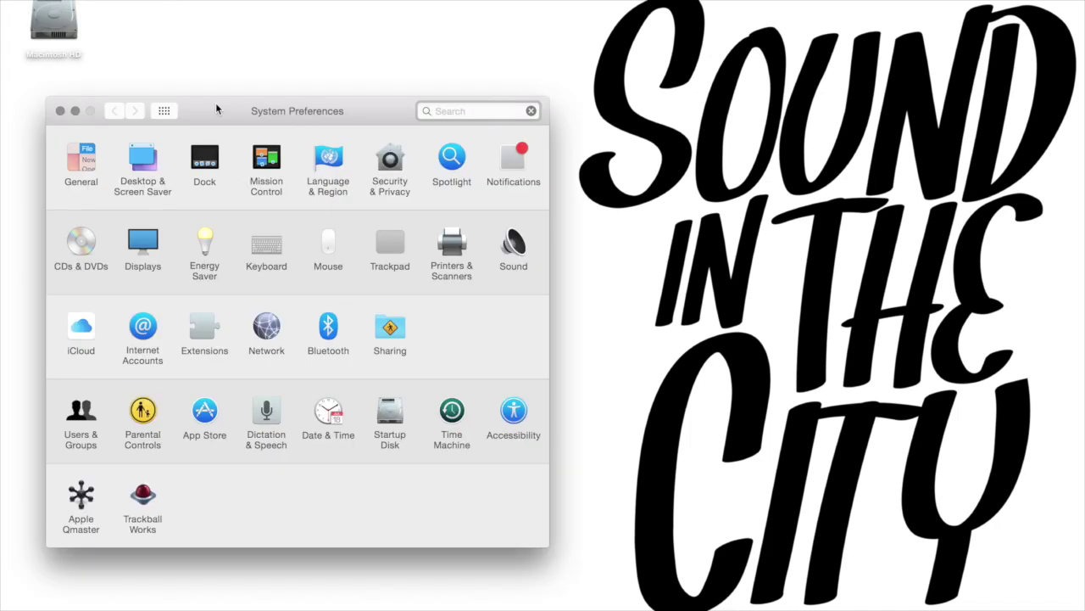
click(203, 237)
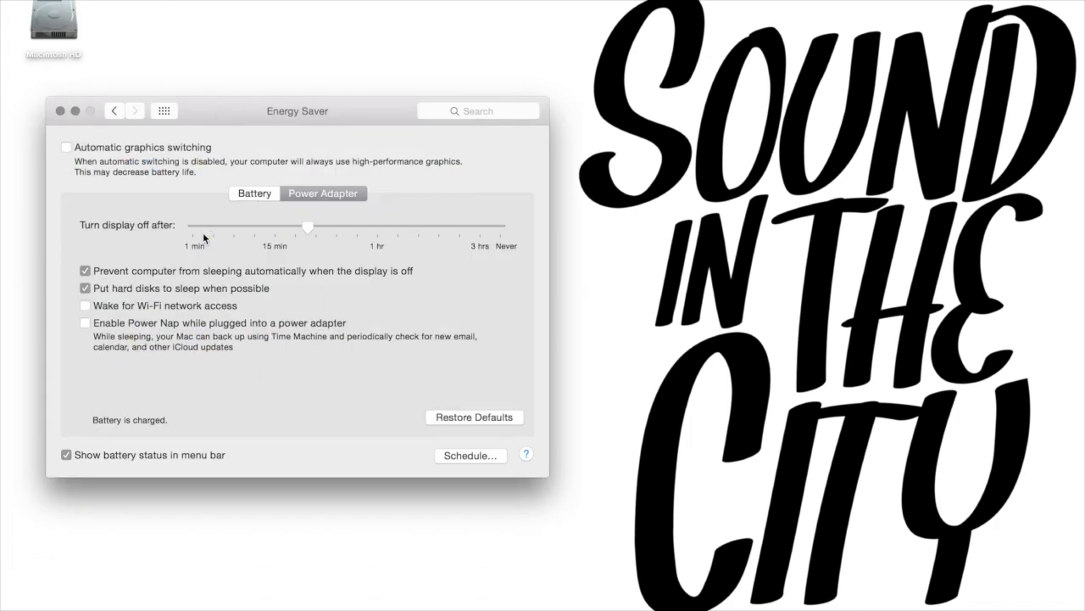
drag(307, 227, 581, 260)
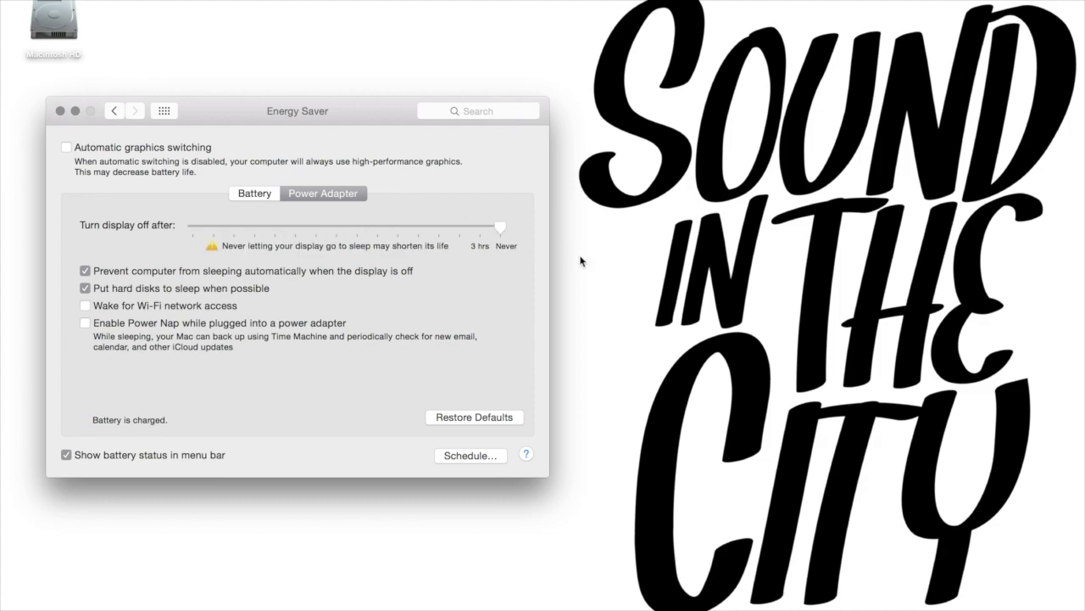
click(85, 289)
On battery, disable hard-disk sleep and set display off to Never
click(256, 194)
click(84, 272)
drag(310, 229, 632, 253)
In Network, set the Thunderbolt Bridge service's Configure IPv4 to Off and apply the change
click(114, 110)
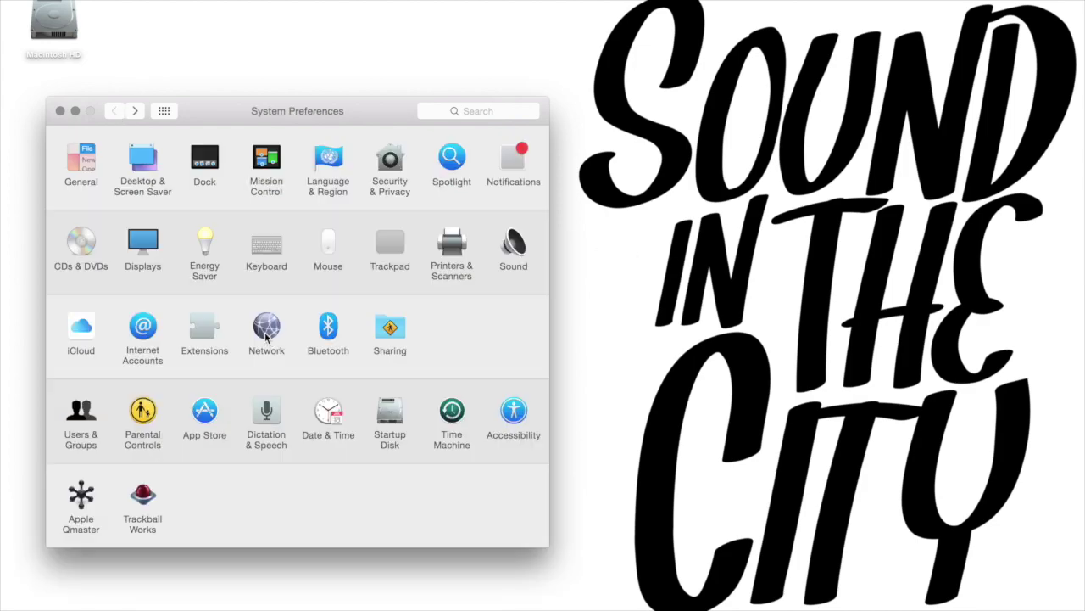
click(265, 335)
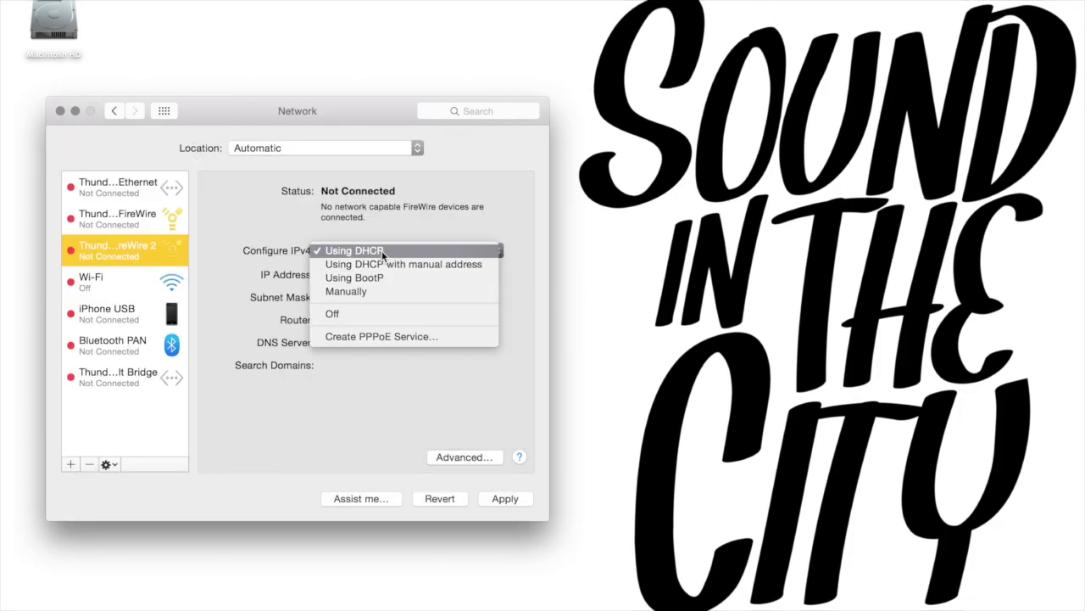
click(367, 315)
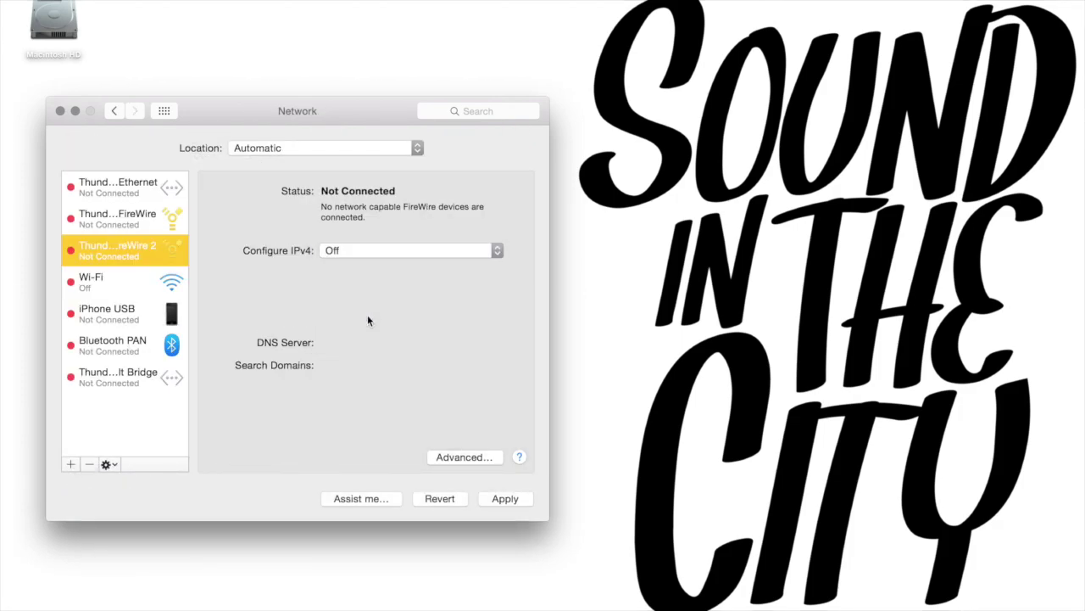
click(119, 223)
click(101, 251)
click(118, 376)
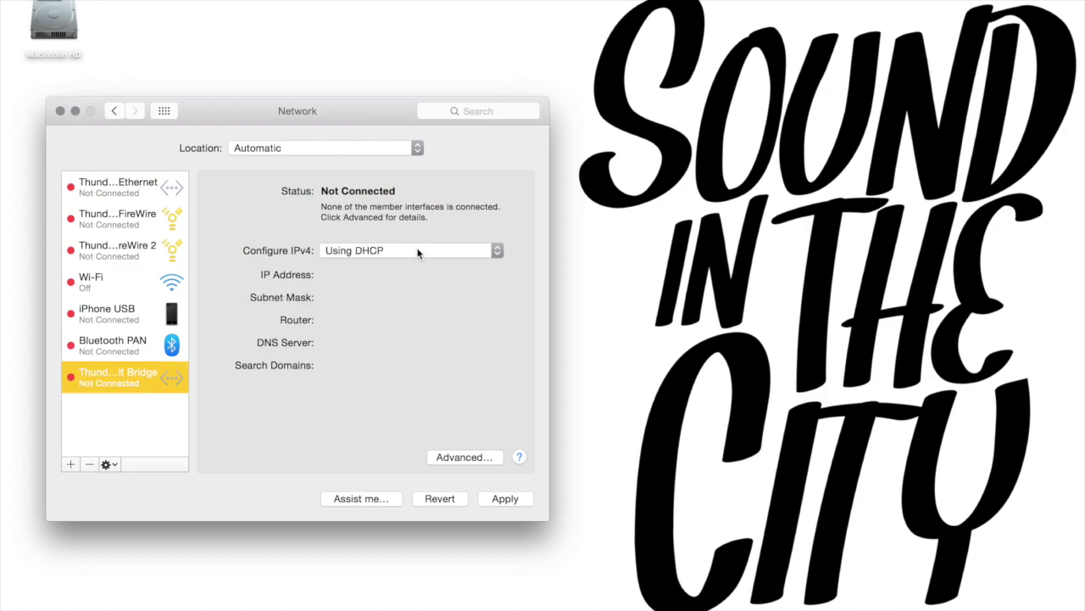
click(392, 249)
click(353, 308)
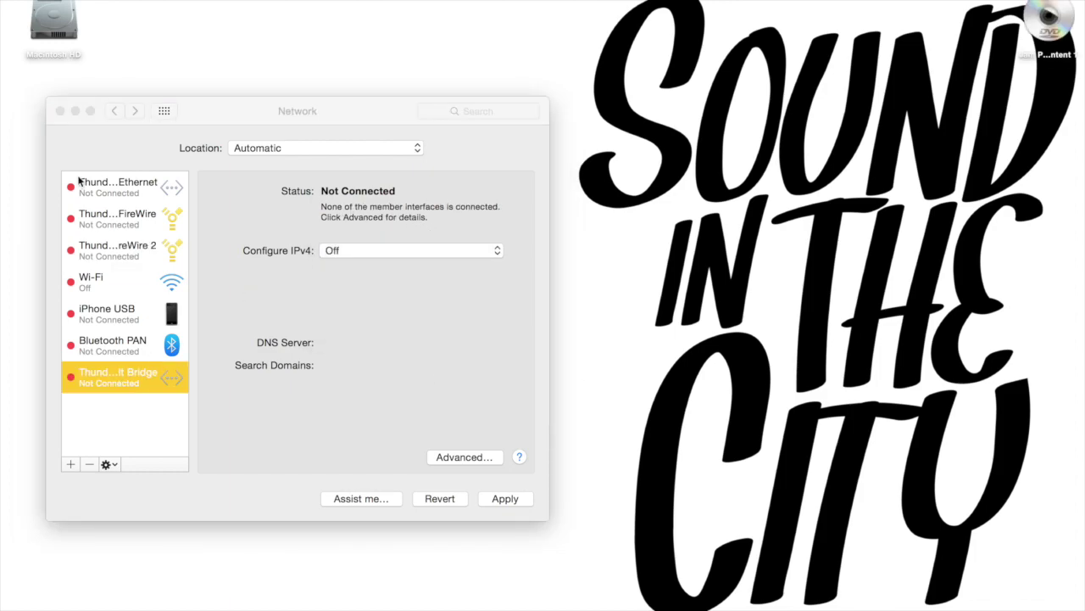
click(114, 111)
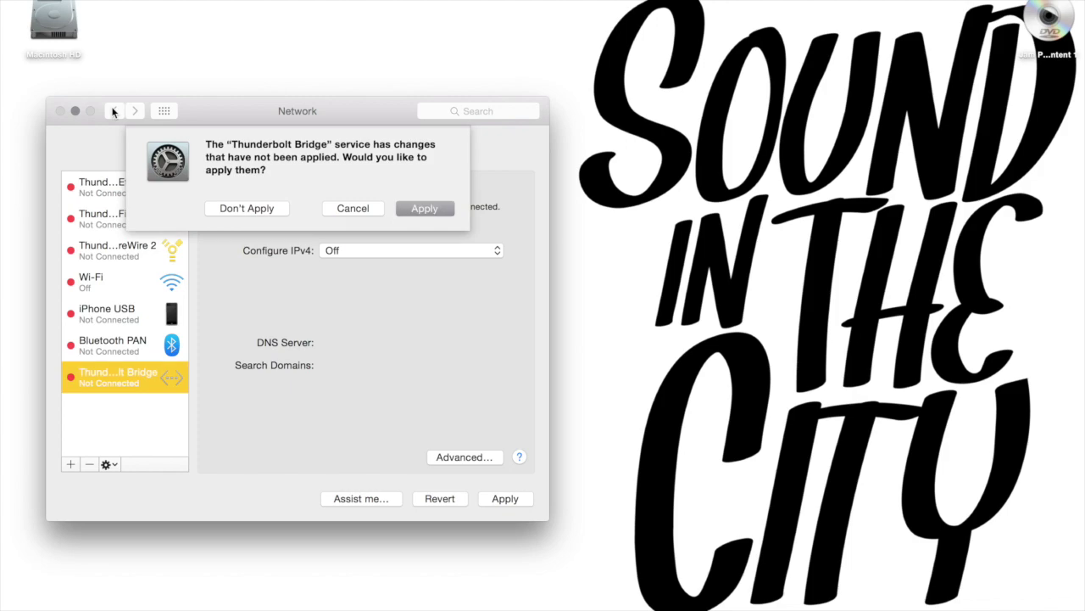
click(422, 209)
Check that FileVault is off in Security & Privacy and review App Store update settings
click(387, 165)
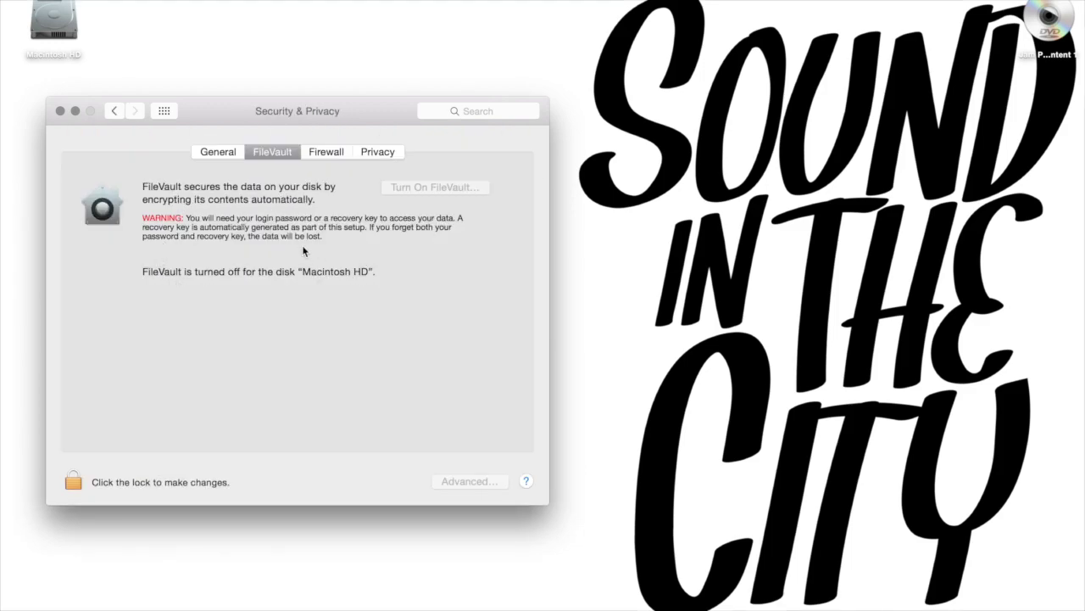
click(117, 111)
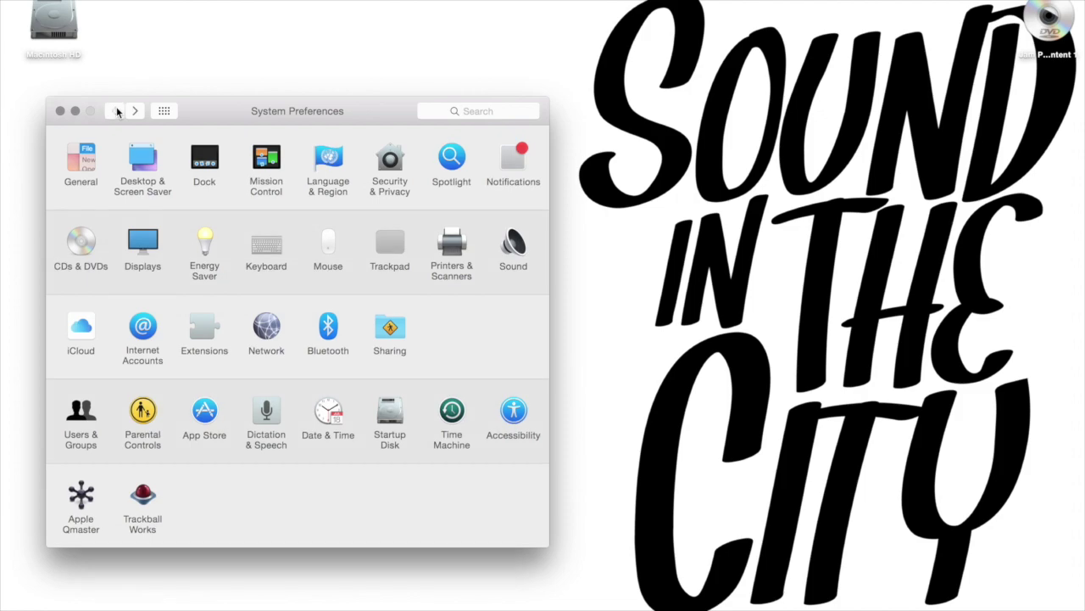
click(208, 417)
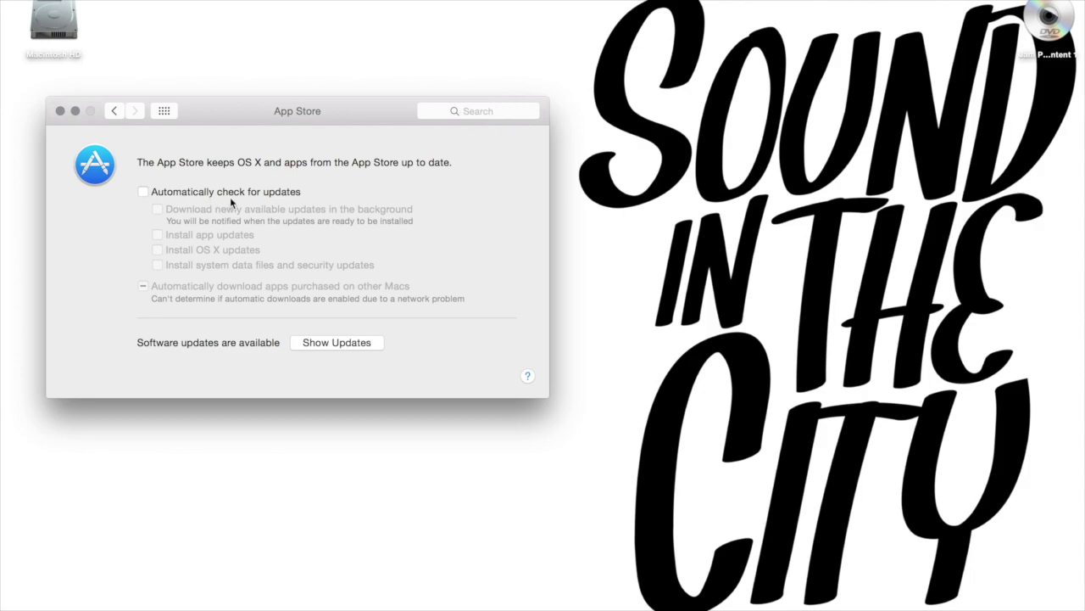
key(super+l)
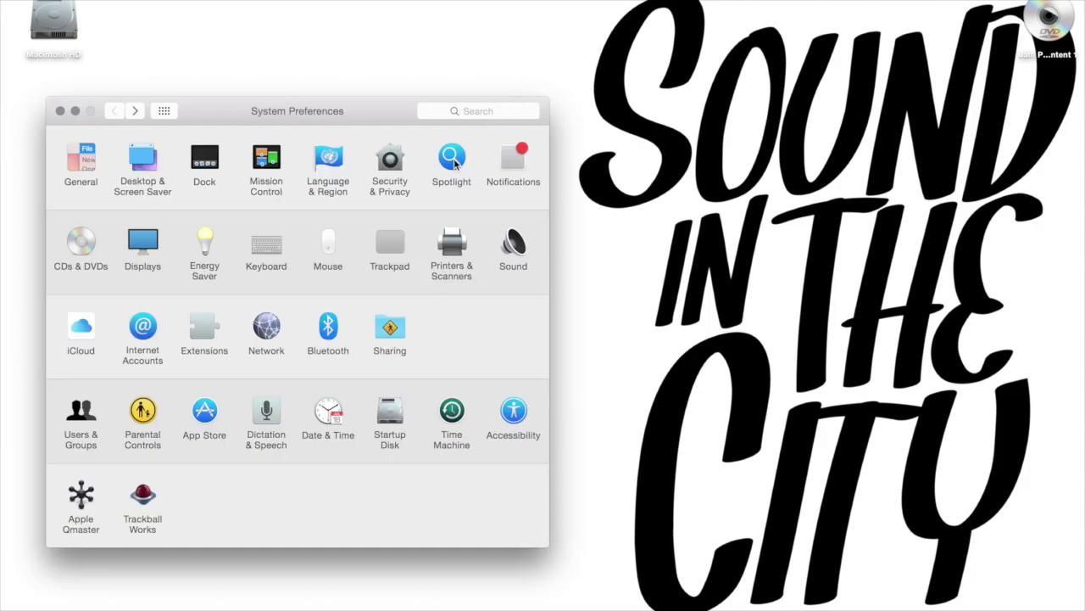
In Spotlight Privacy, exclude the AO ORANGE drive from searches
click(452, 155)
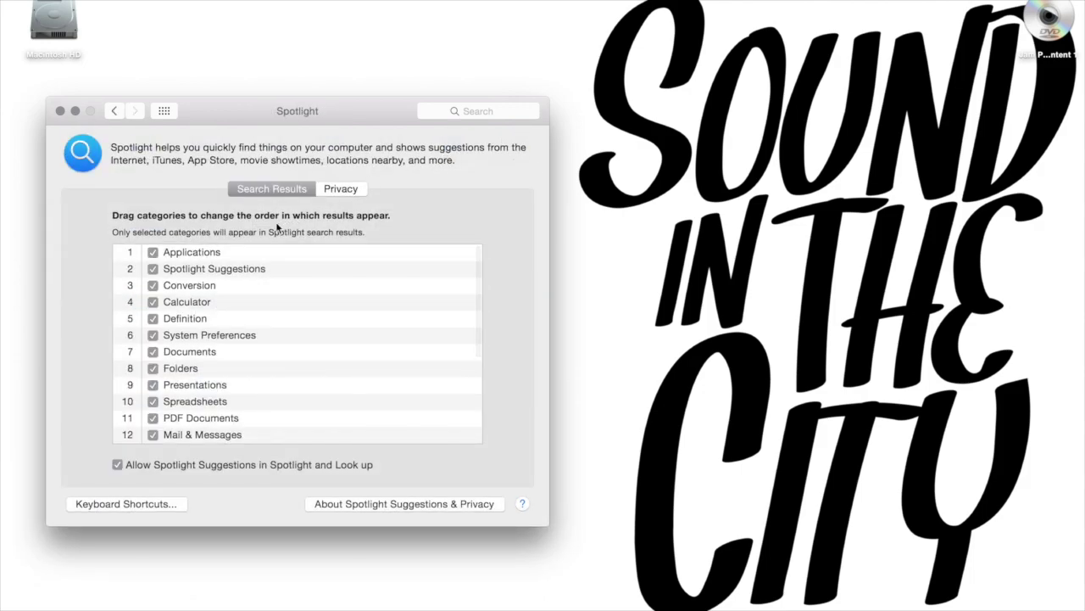
click(332, 189)
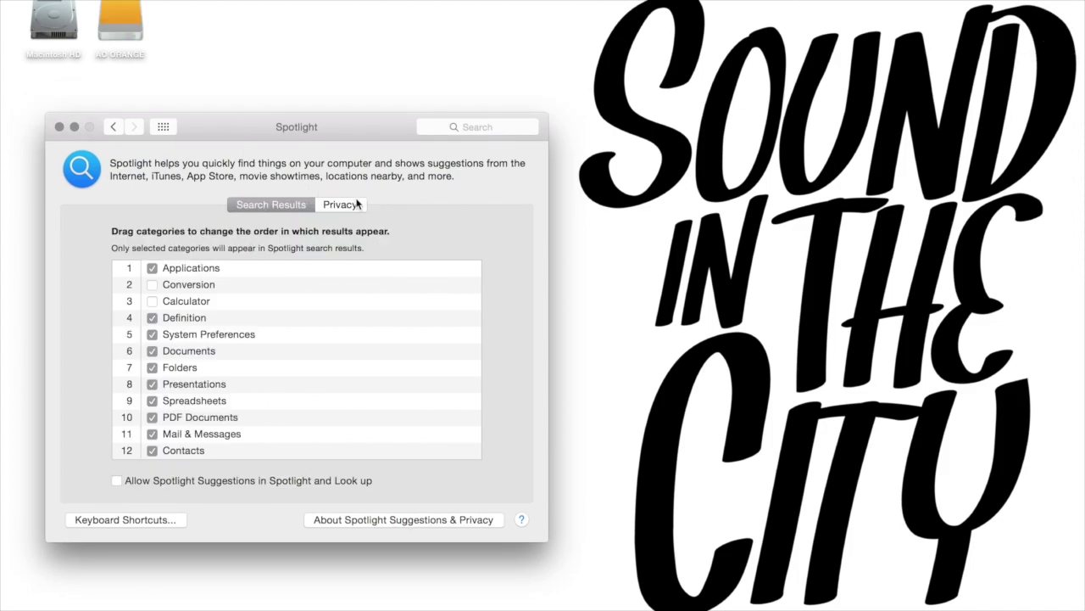
click(357, 204)
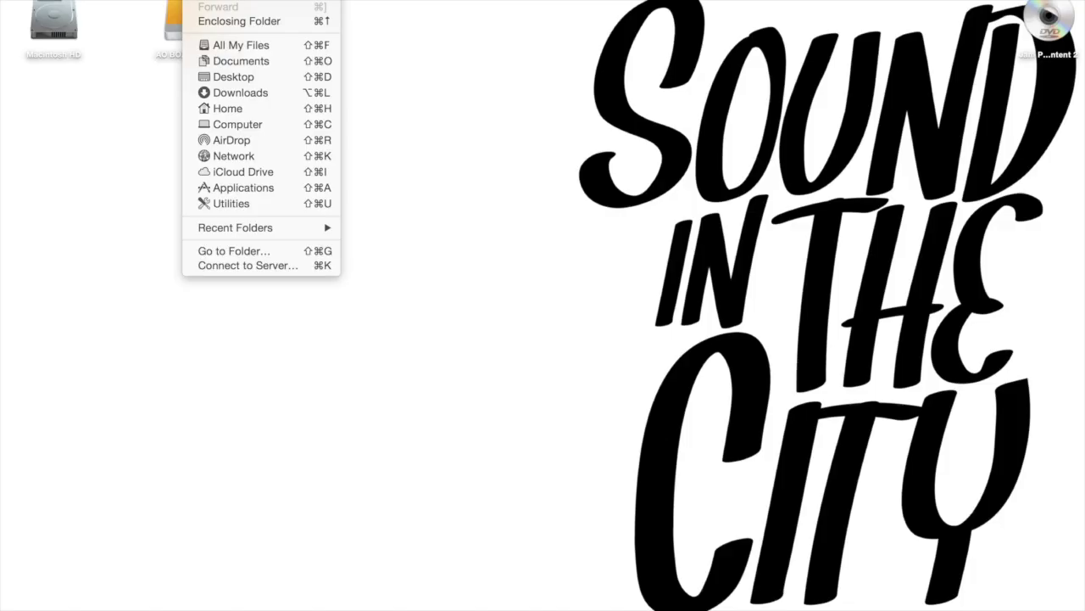
Hold Option in Finder's Go menu and choose Library to open the user Library
key(alt)
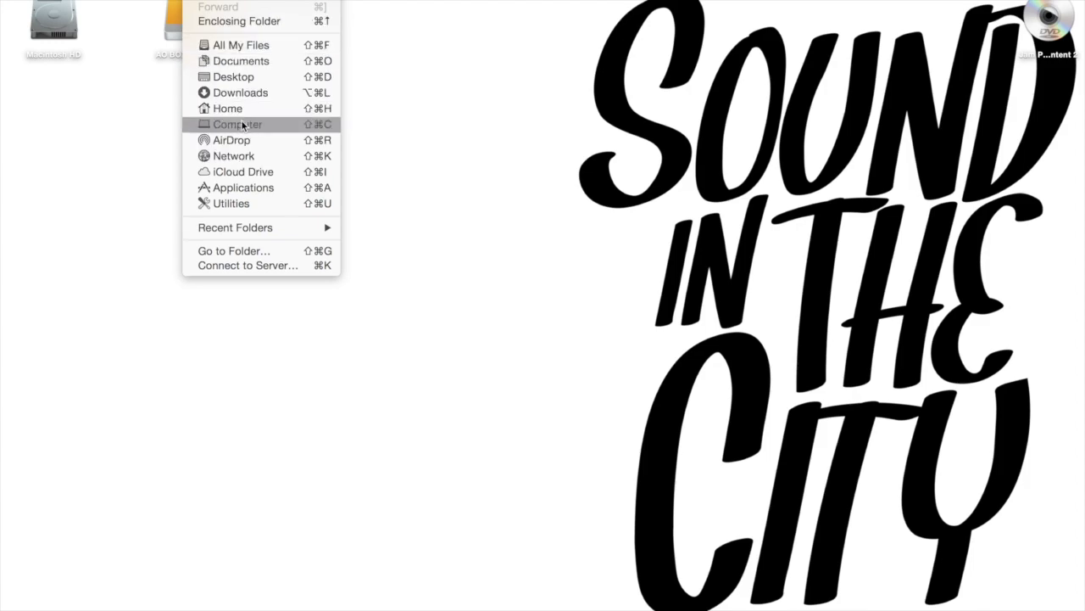
key(alt)
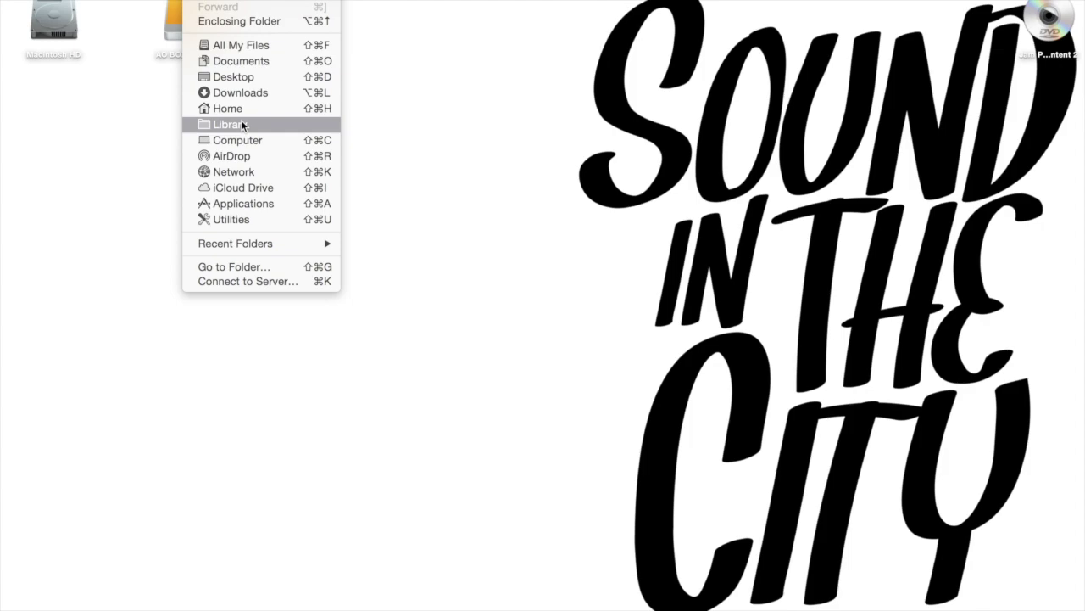
click(242, 124)
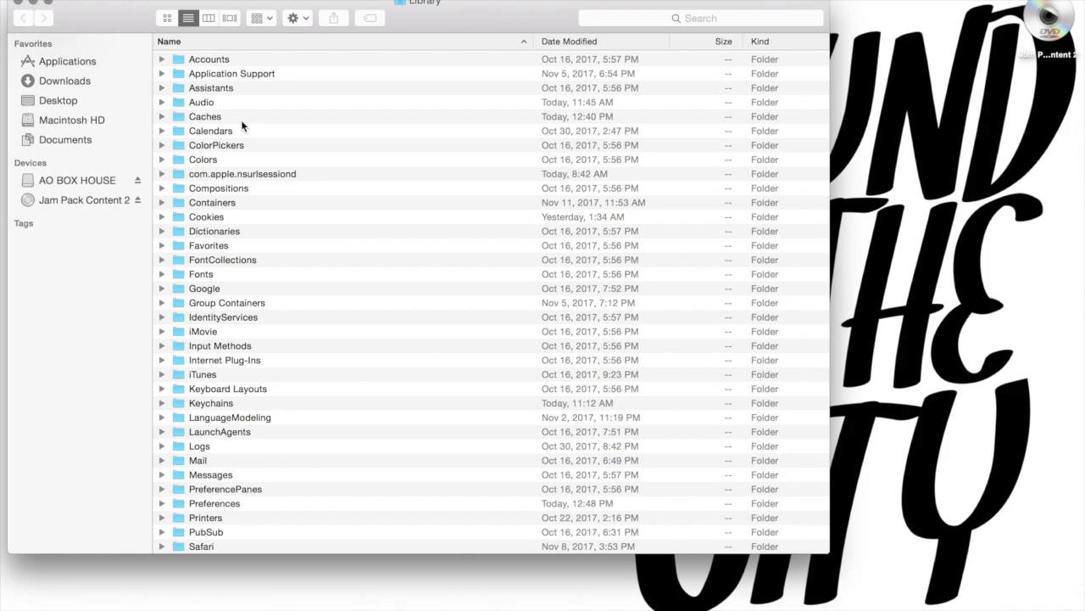
Open Preferences › Avid › Pro Tools and trash all five preference files, including Pro Tools Prefs
click(215, 502)
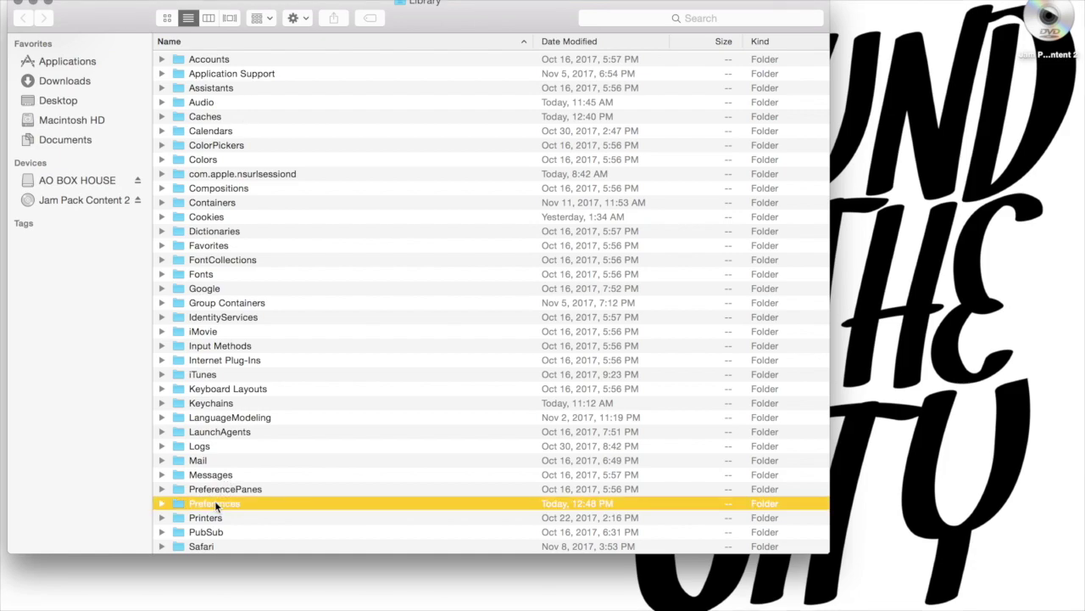
double_click(215, 502)
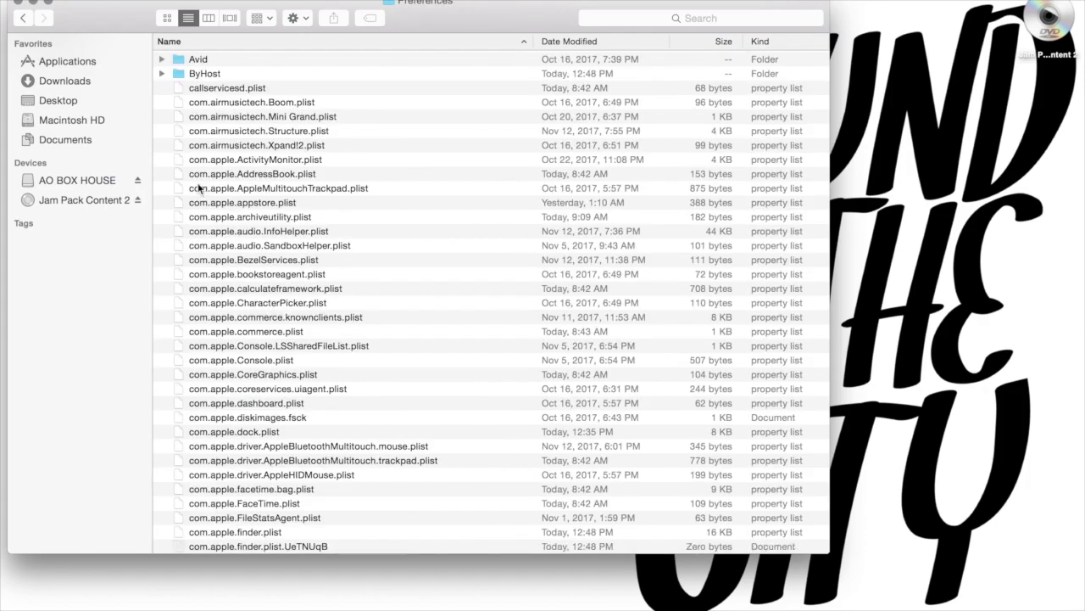
click(194, 57)
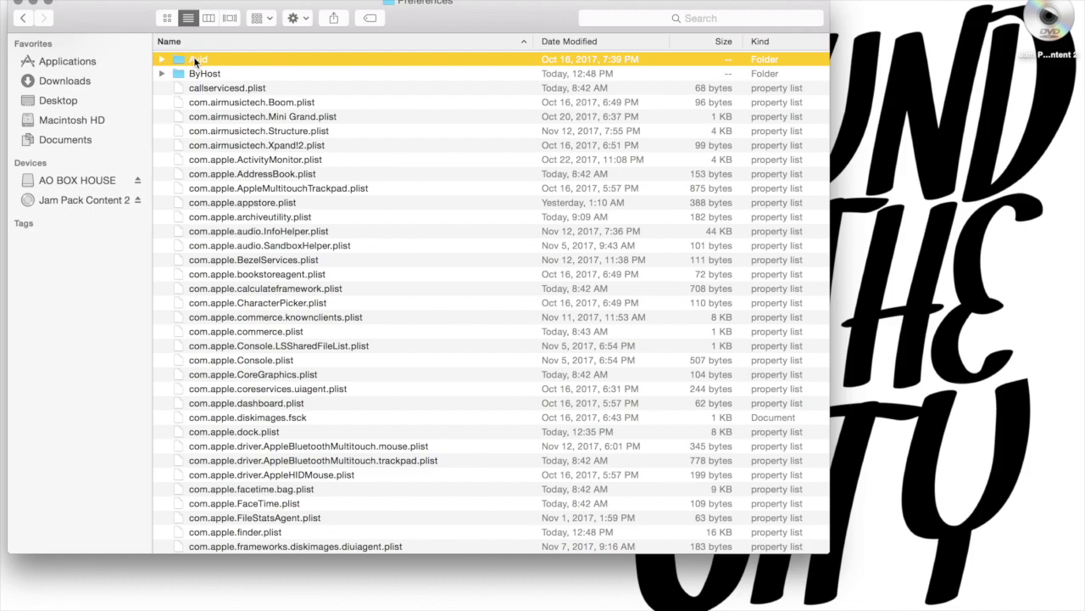
double_click(194, 59)
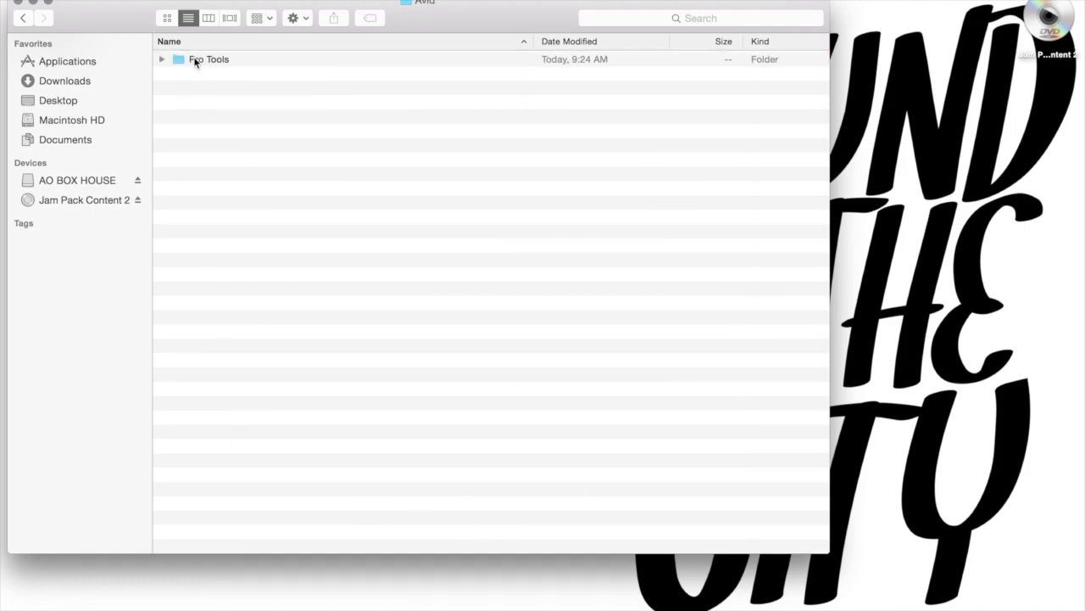
click(195, 59)
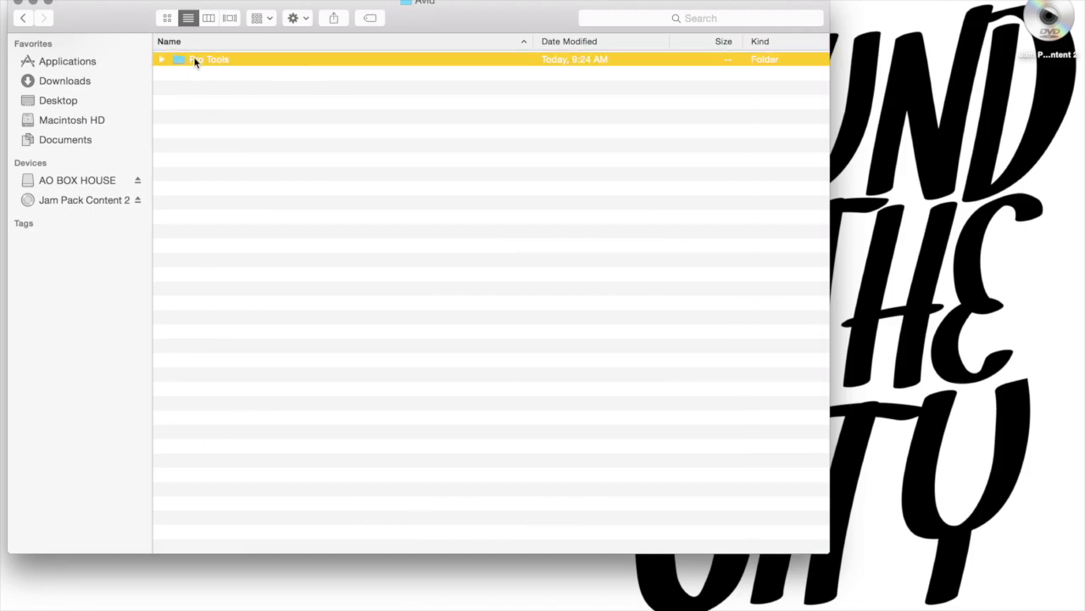
double_click(194, 58)
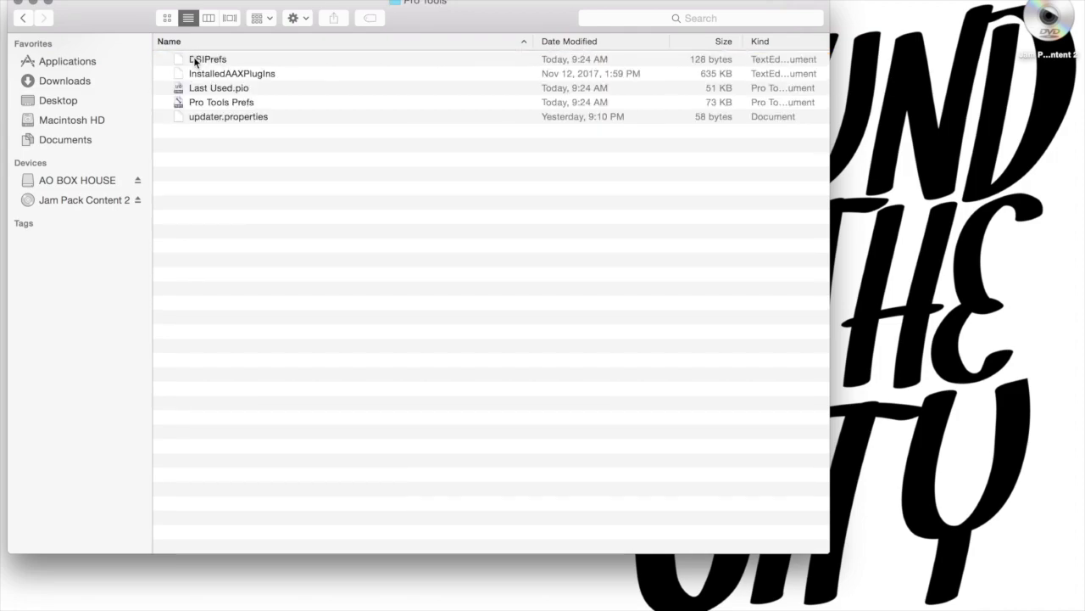
drag(334, 163, 336, 68)
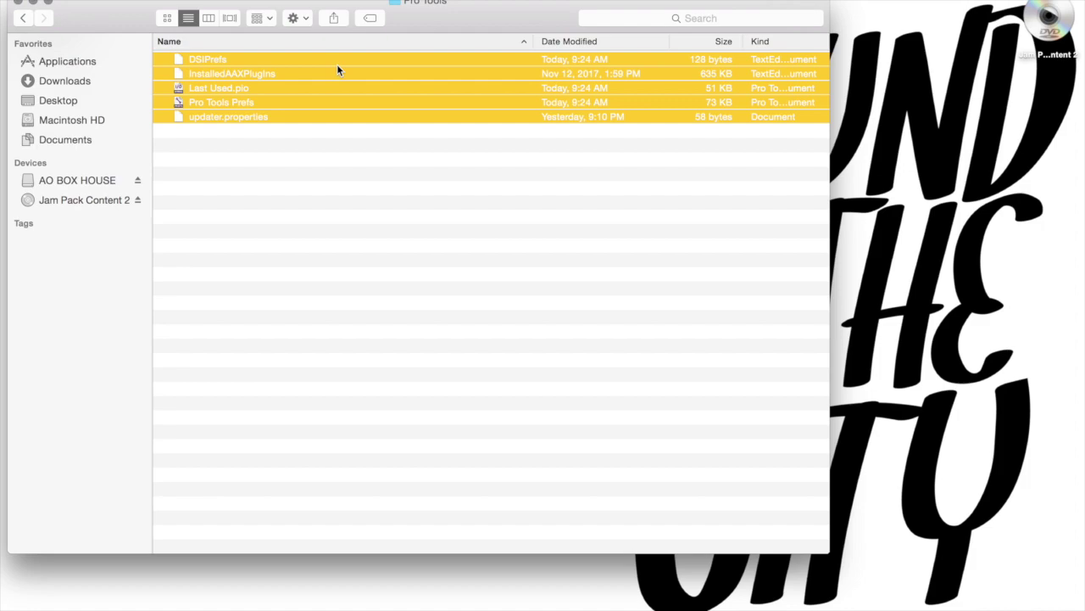
key(super+BackSpace)
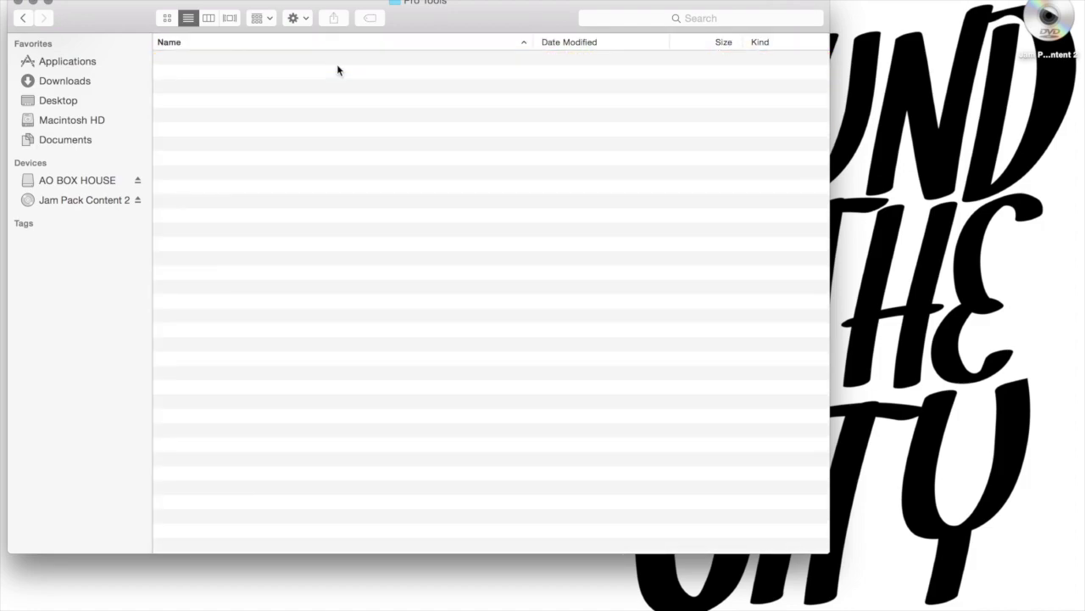
Trash the Pro Tools folder (WaveCache.wfm, Workspace.wksp) from Macintosh HD › Users › Shared, then open the Trash
click(96, 119)
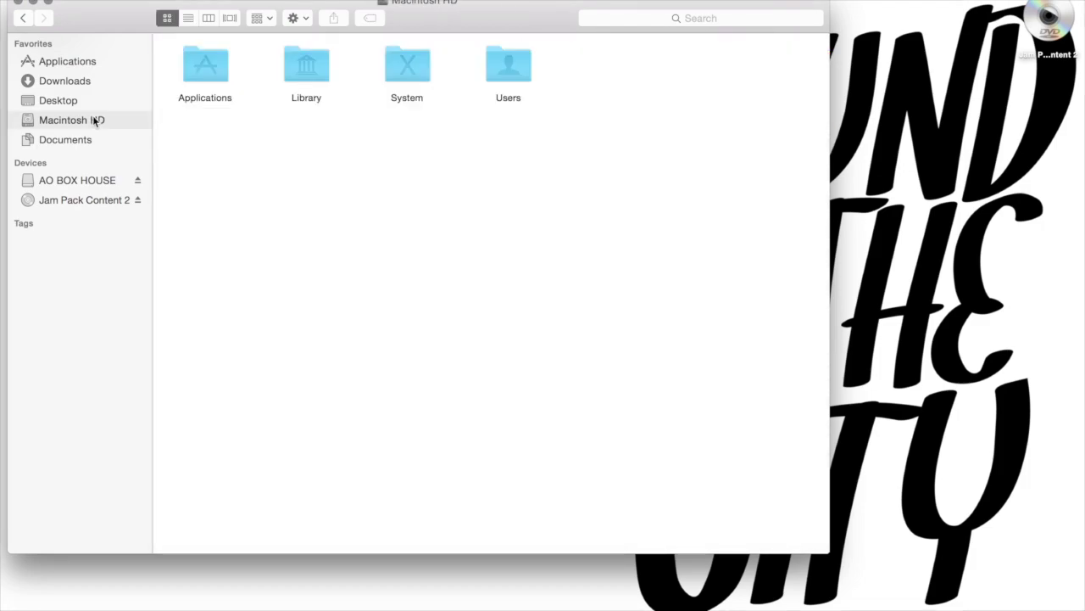
double_click(509, 73)
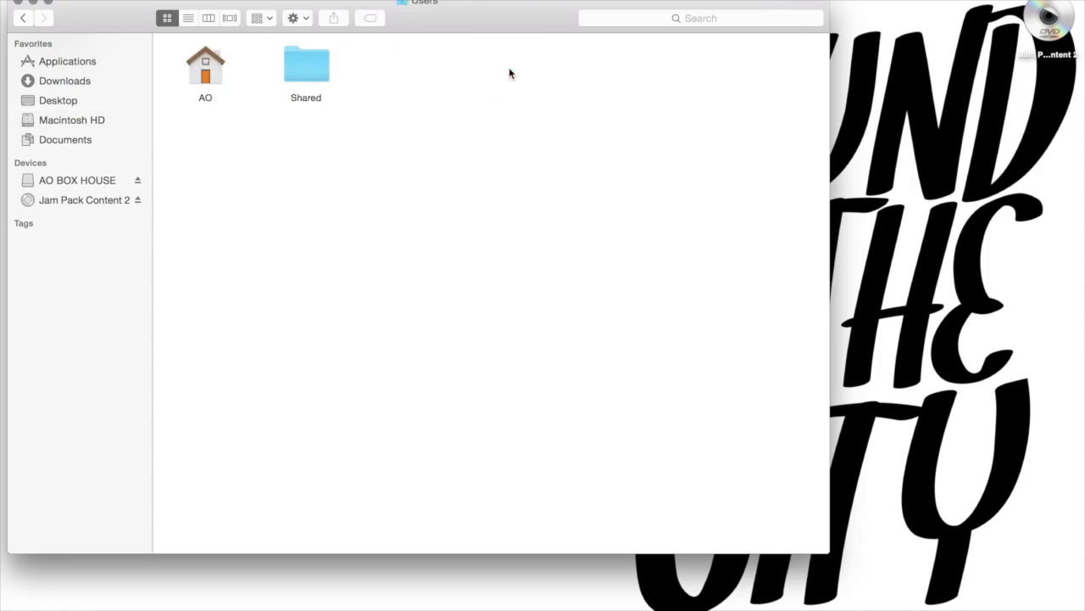
double_click(309, 73)
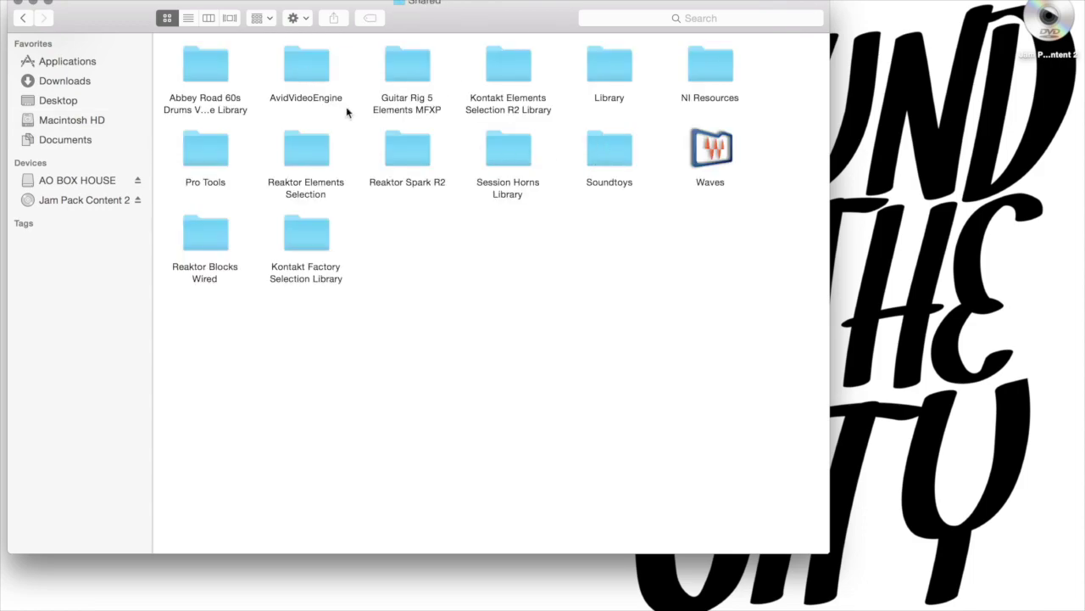
double_click(213, 157)
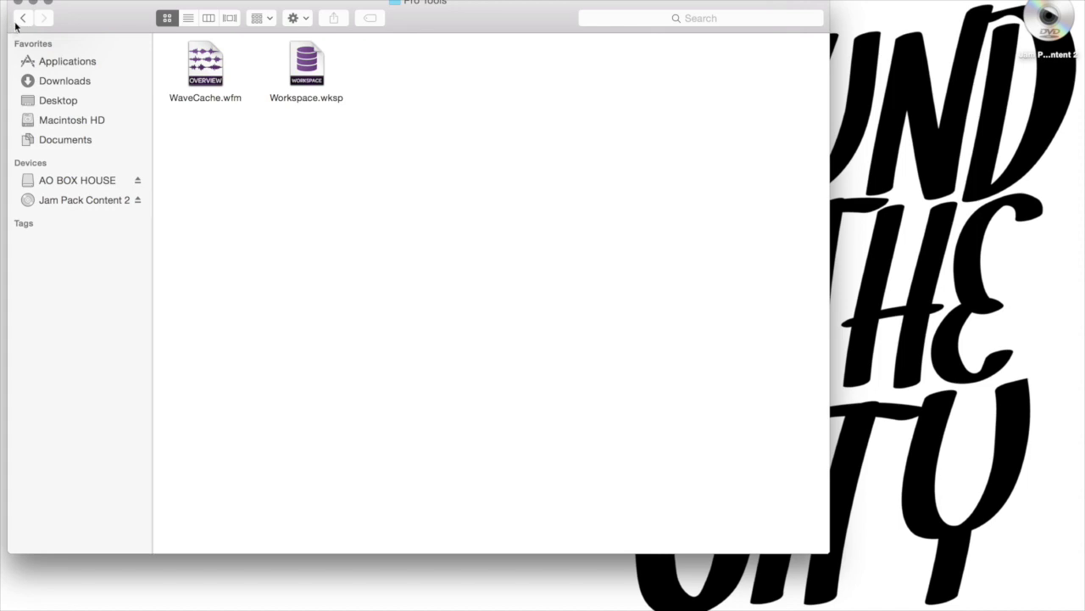
click(22, 19)
click(209, 160)
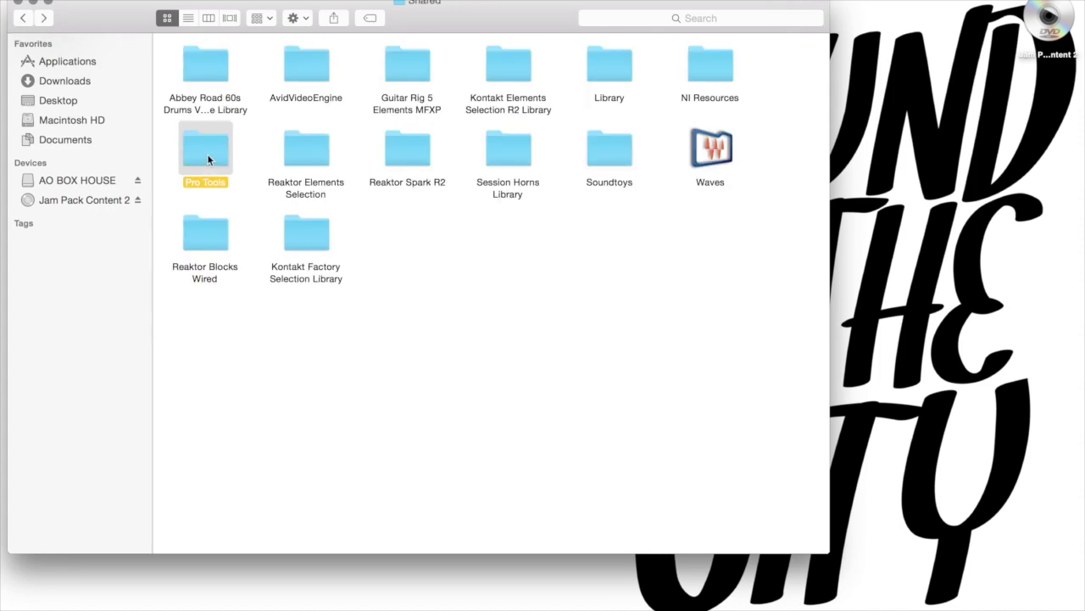
key(super+BackSpace)
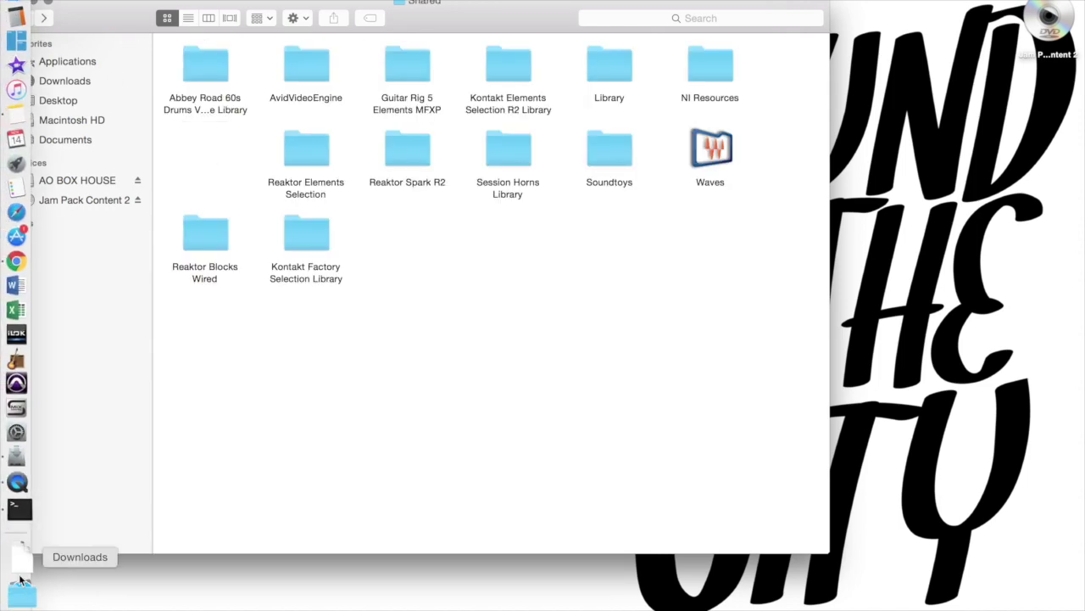
right_click(21, 604)
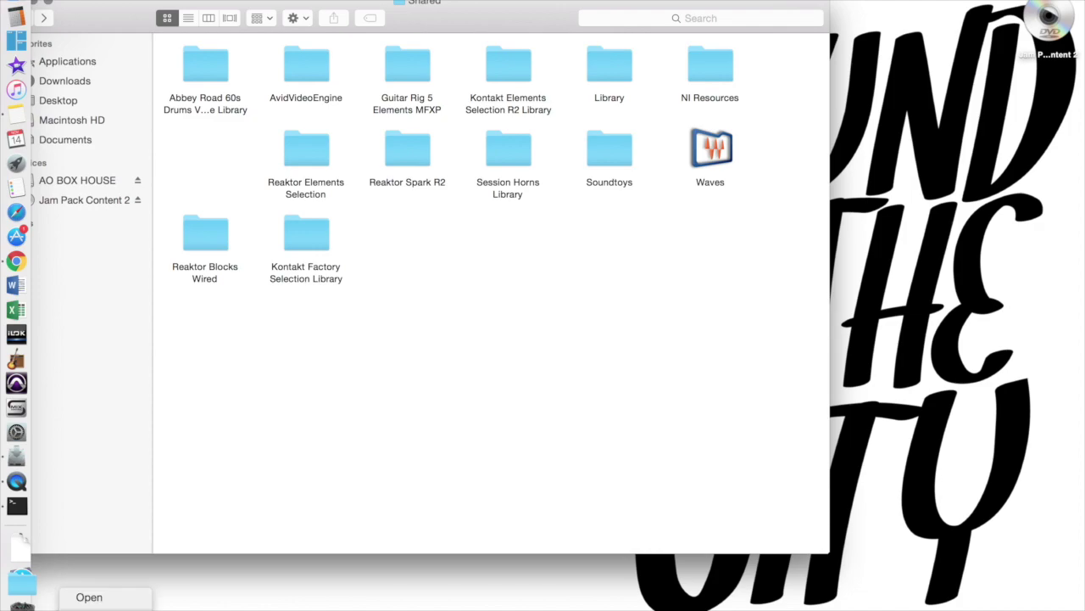
click(89, 597)
Empty the Trash to permanently erase the deleted Pro Tools preference and workspace files
click(662, 213)
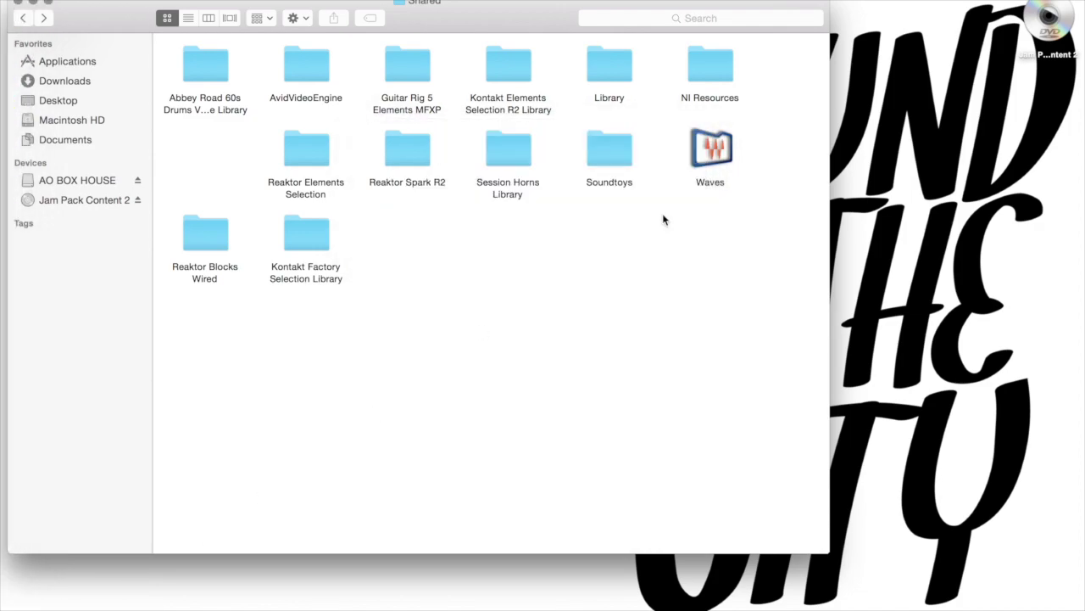